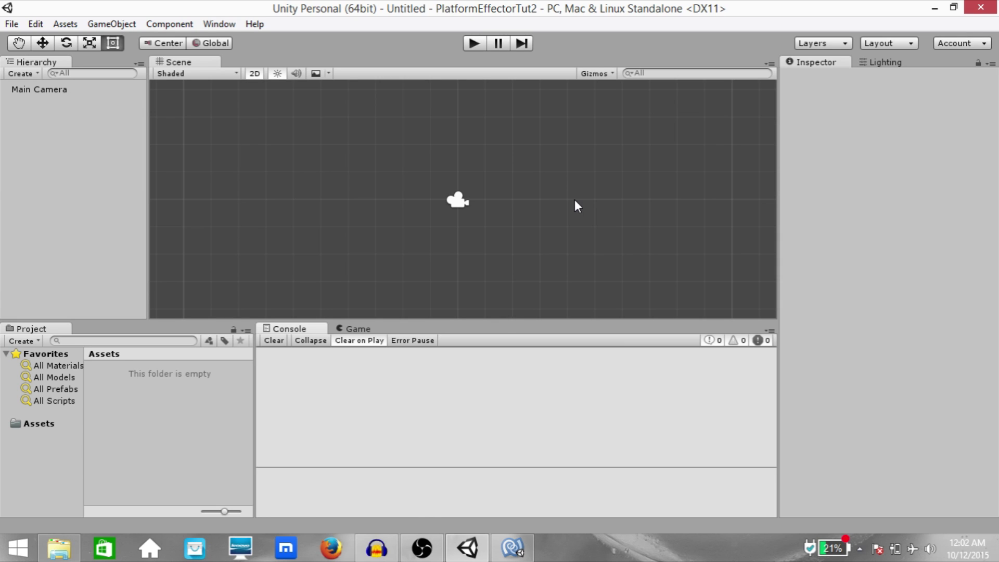
- Create a quad in the scene and replace its Mesh Collider with a Box Collider 2D
left_click(111, 24)
left_click(343, 154)
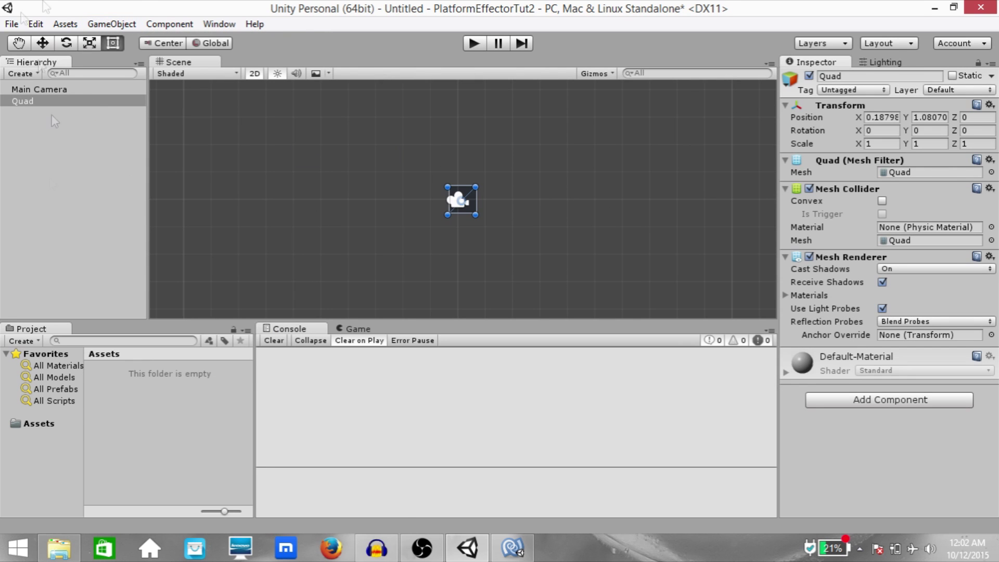
key("w")
left_click(990, 188)
left_click(918, 223)
key("ctrl+shift+a")
type("boxc")
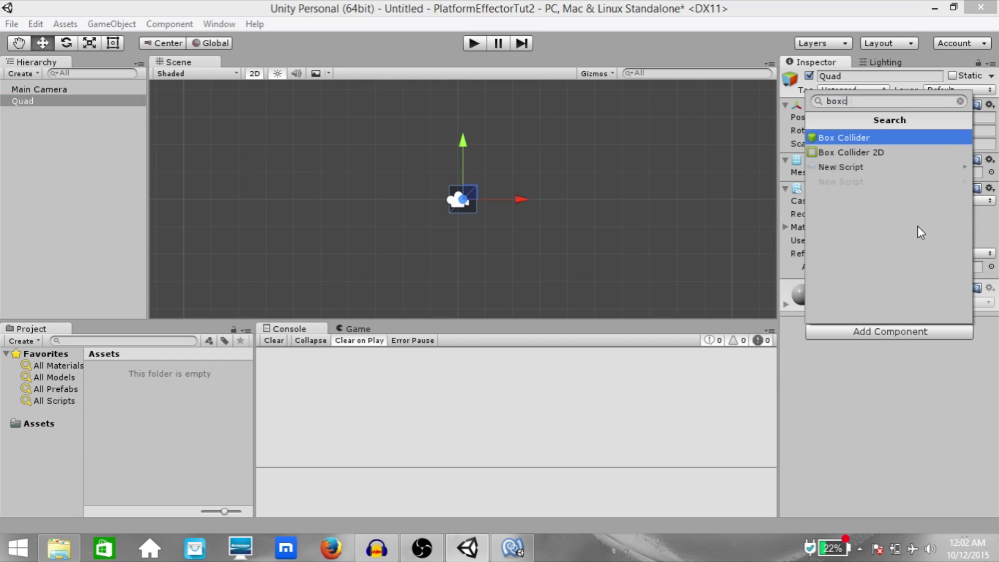
key("Down")
key("Return")
- Duplicate the Quad object three times
left_click(101, 103)
key("ctrl+d")
key("ctrl+d")
key("ctrl+d")
- Move the original Quad below the camera and stretch it horizontally across the whole visible scene
left_click(38, 136)
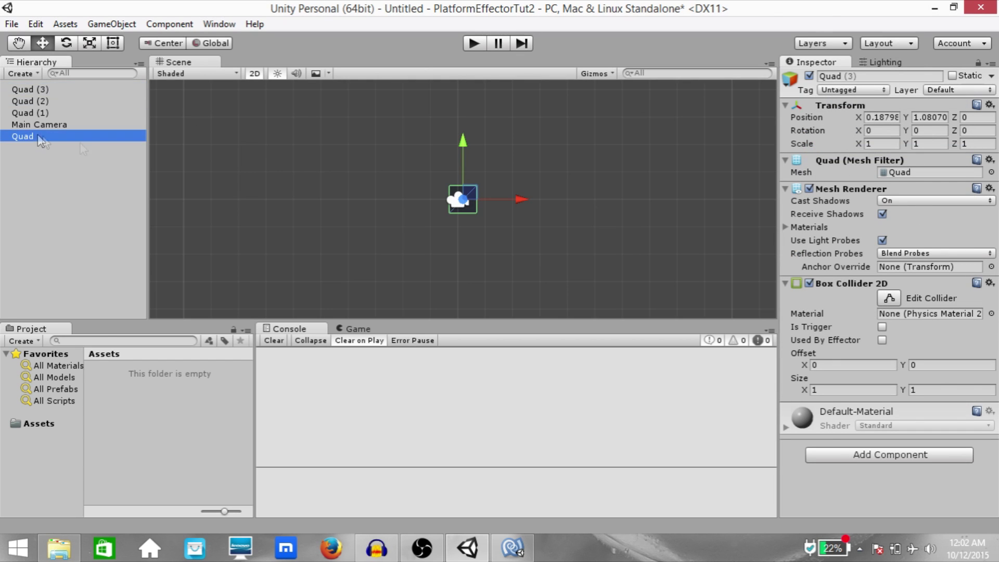
left_click_drag(463, 141, 462, 231)
left_click(876, 143)
type("10")
- Rename the stretched original Quad as Ground
left_click(20, 135)
key("F2")
type("Ground")
key("Return")
- Move Quad (1) to the right end of the ground at X about 11 and set its Y scale to 20
left_click(21, 112)
left_click_drag(463, 199, 759, 199)
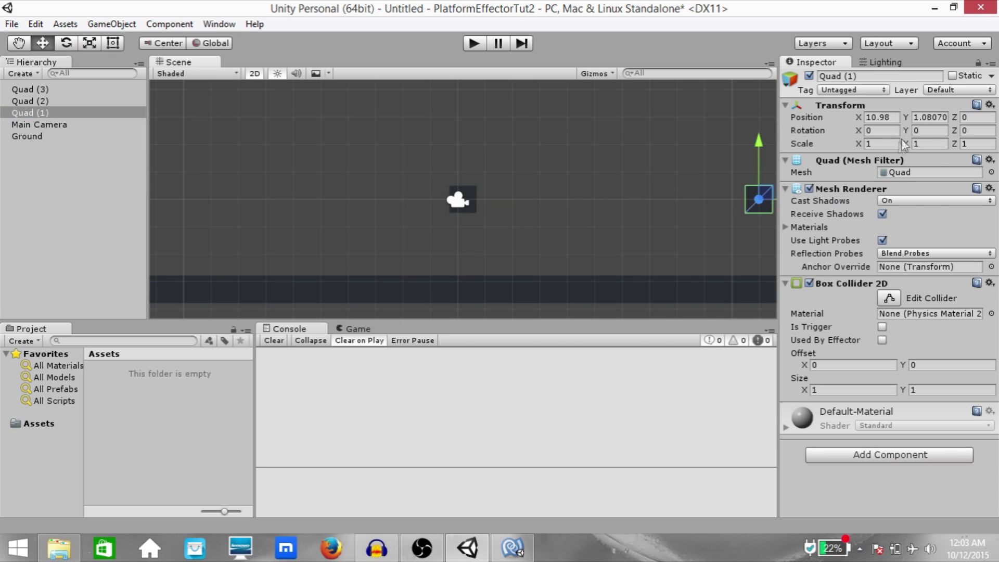
left_click(929, 144)
type("20")
left_click_drag(758, 136, 748, 497)
- Rename the tall vertical quad, Quad (1), as Wall
left_click(97, 111)
key("Caps_Lock")
type("Wall")
key("Return")
- Place Quad (2) right of the camera with an X scale of 7, and Quad (3) left of it at about X -1.77, Y -0.27
left_click(22, 101)
left_click(882, 144)
type("7")
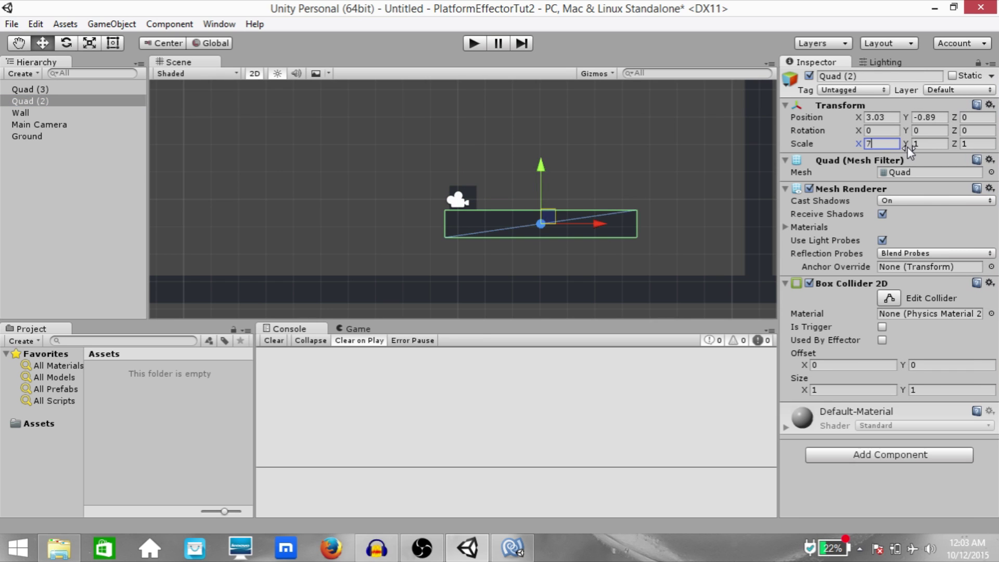
left_click_drag(546, 222, 562, 216)
left_click(466, 195)
left_click_drag(468, 193, 415, 201)
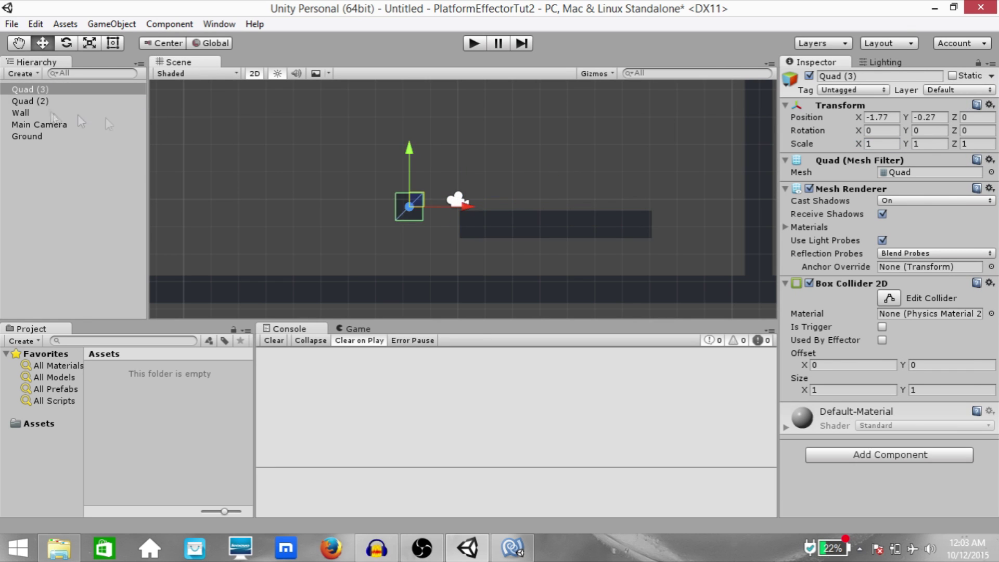
- Rename Quad (2) as Ledge and Quad (3) as Player
left_click(96, 102)
left_click(96, 102)
type("Ledge")
key("Return")
left_click(24, 89)
key("F2")
type("Player")
key("Return")
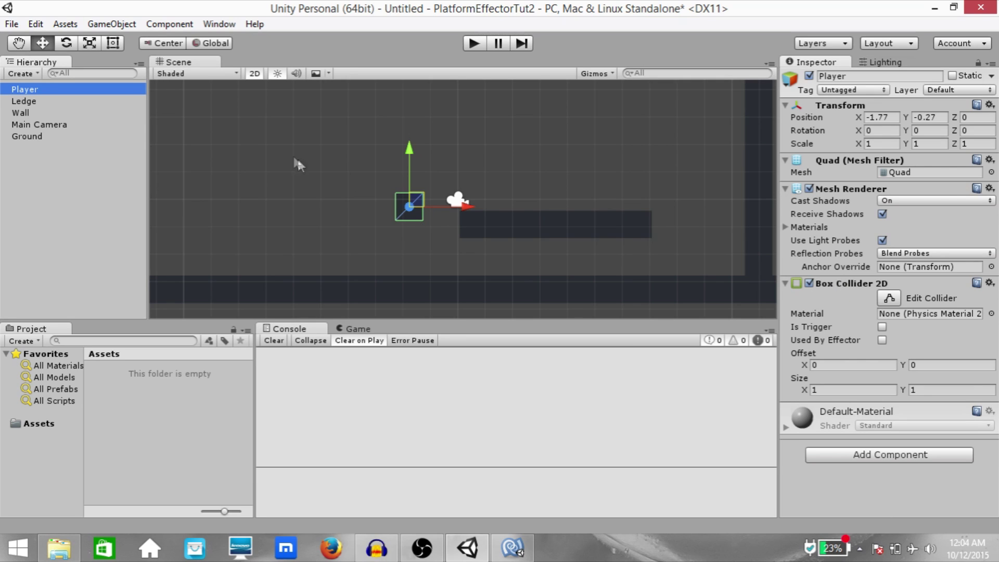
- Add a Rigidbody 2D component to the Player object
key("ctrl+shift+a")
type("rig")
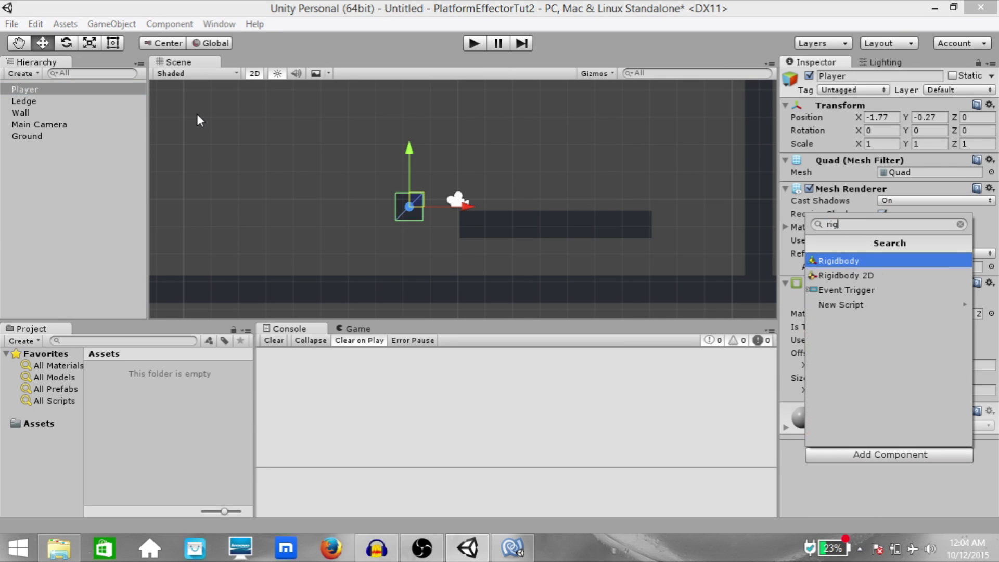
key("Down")
key("Return")
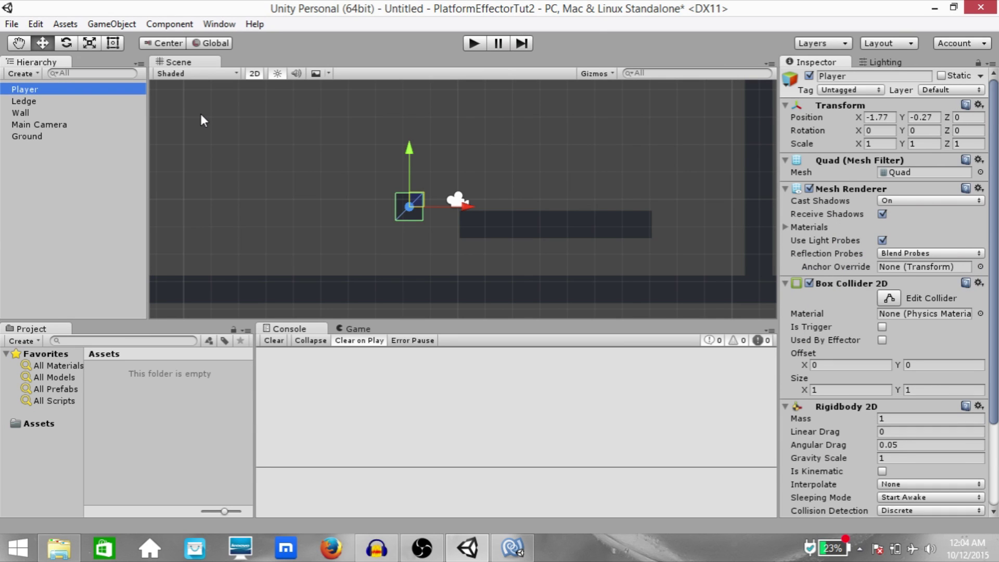
- Create a C# script named moveScript01 on the Player object and open it in MonoDevelop
key("ctrl+shift+a")
type("mod")
key("BackSpace")
type("veS")
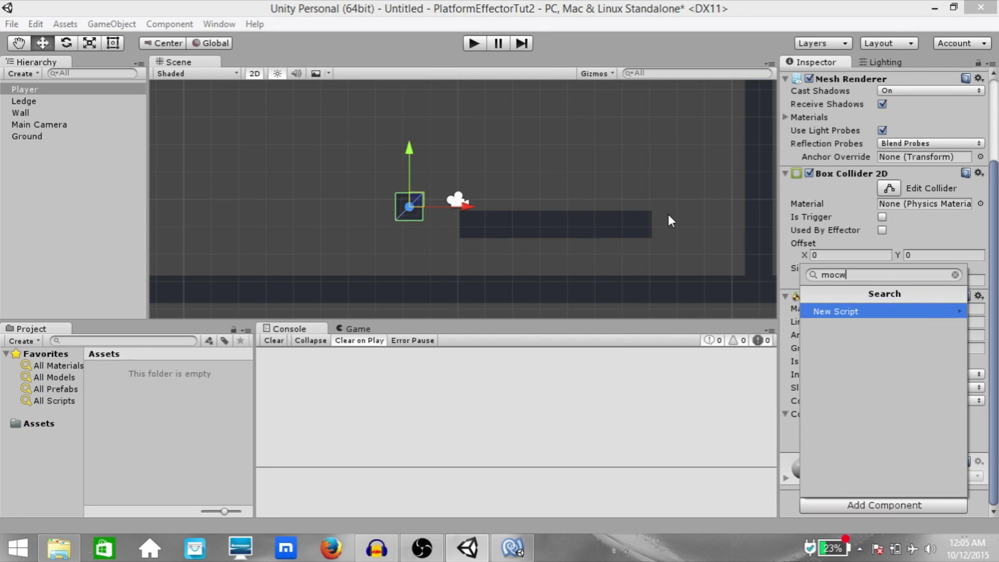
type("cript01")
key("Return")
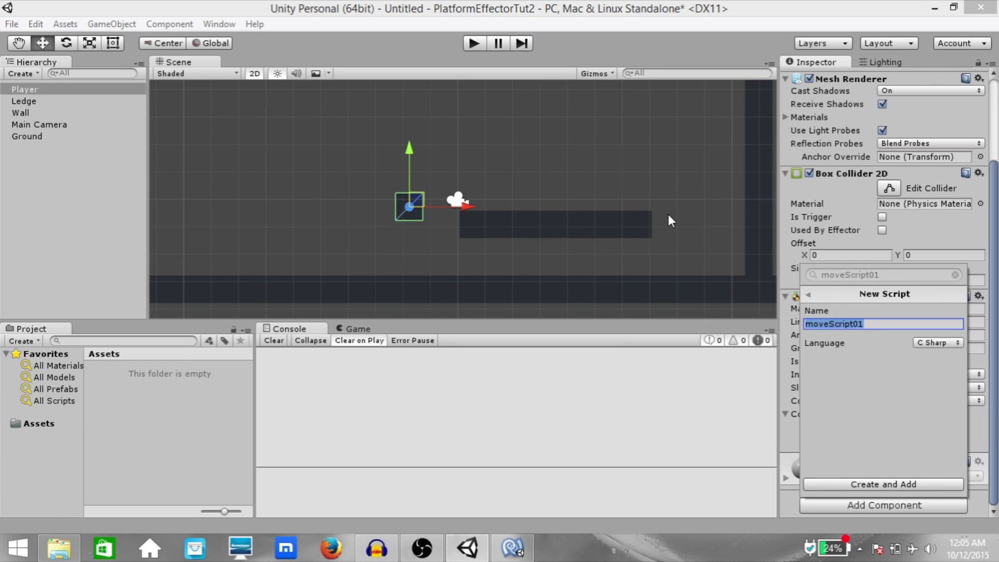
key("Return")
double_click(925, 469)
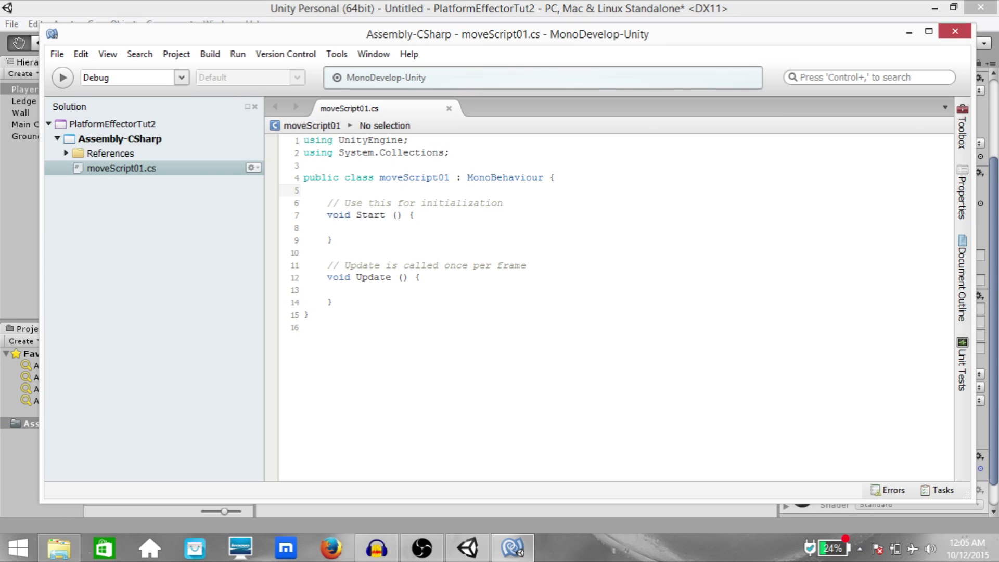
- Declare "public float moveForce = 0f;" at the top of the moveScript01 class
key("Return")
key("Return")
key("Up")
type("public float moveForce = 0f")
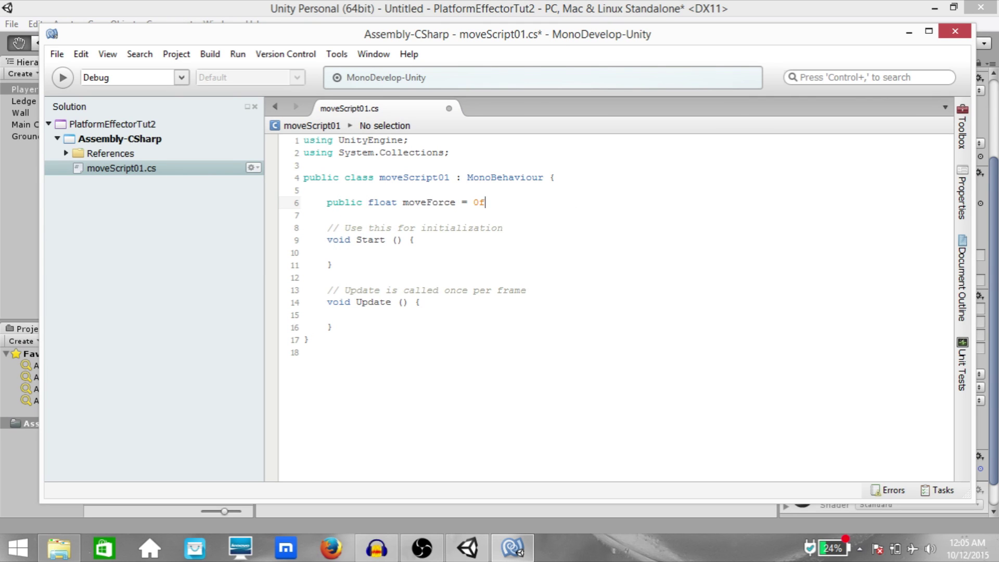
type(";")
key("Return")
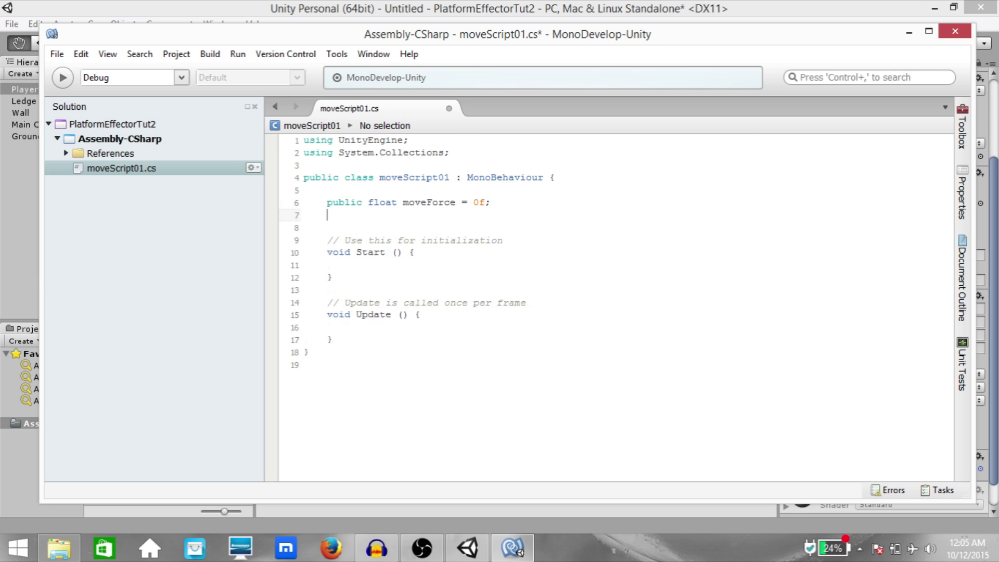
- Declare "public float jumpForce = 0f;" below the moveForce variable
type("public float jumpForce")
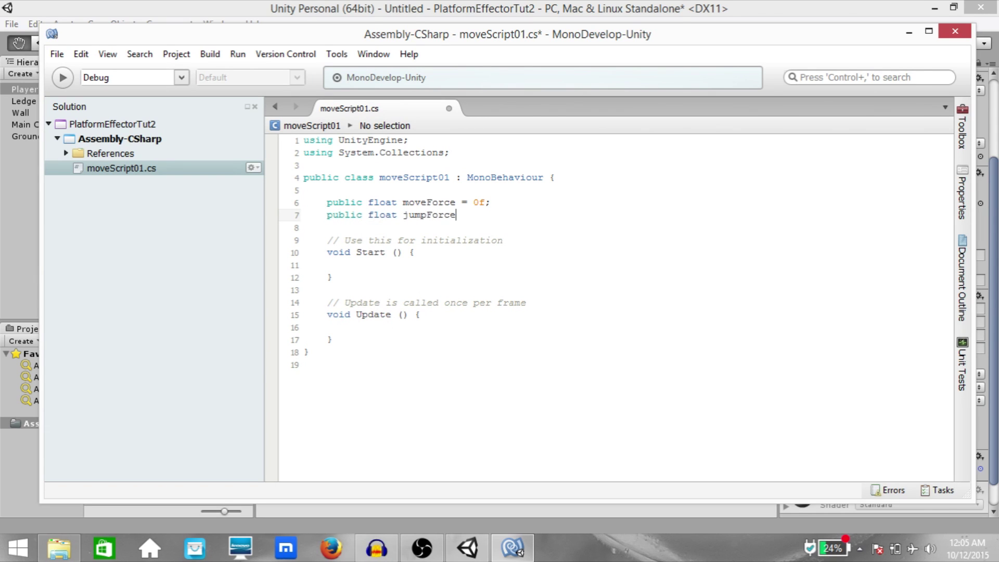
type(" = 0f;")
key("Return")
- Declare "private Rigidbody2D rbody;" below the jumpForce variable
type("private rigd")
type("i")
key("BackSpace")
type("idbody2D rbody ")
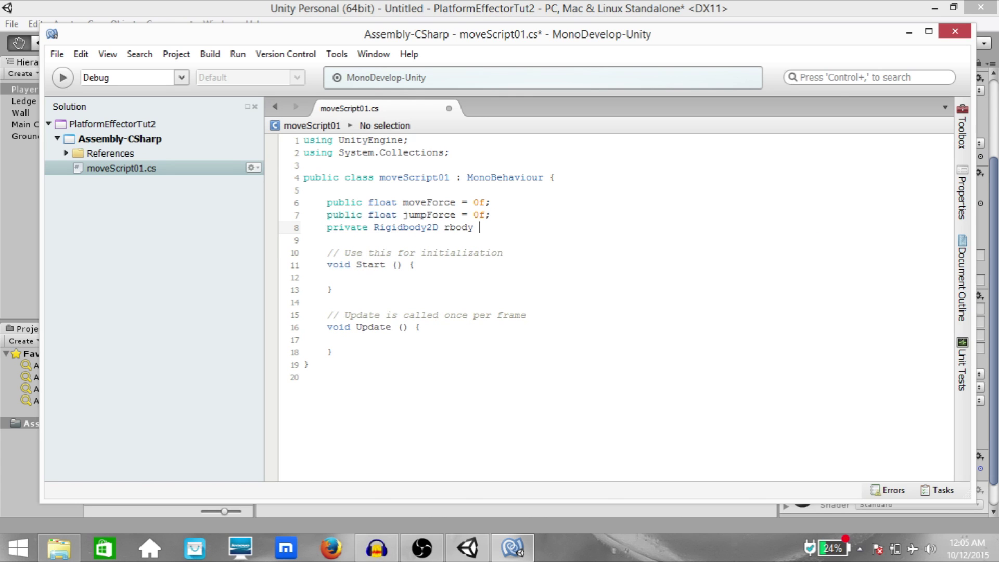
type(";")
- In the Start method, write "rbody = GetComponent<Rigidbody2D> ();"
key("Down")
key("Down")
key("Down")
key("Return")
key("Return")
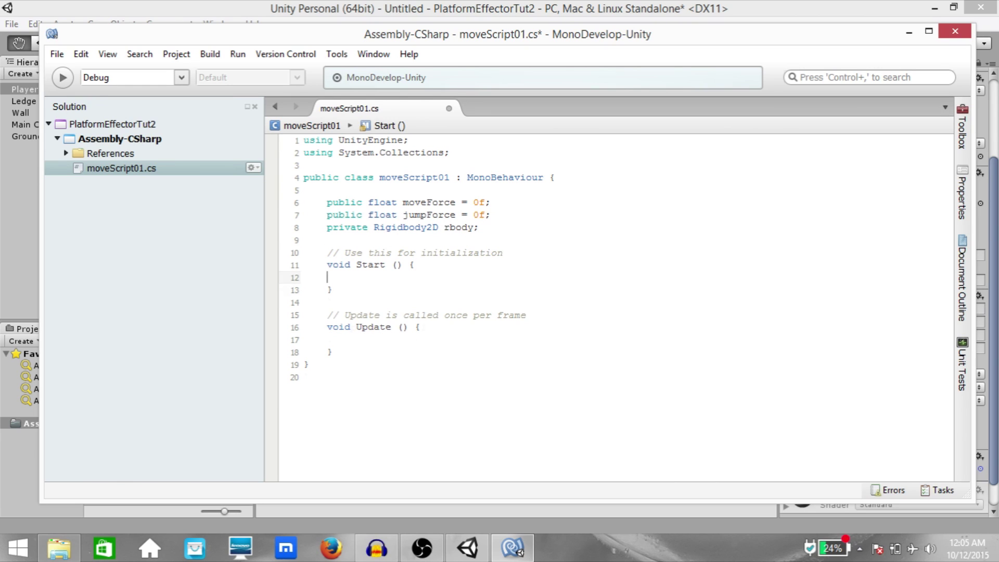
type("rbody = ")
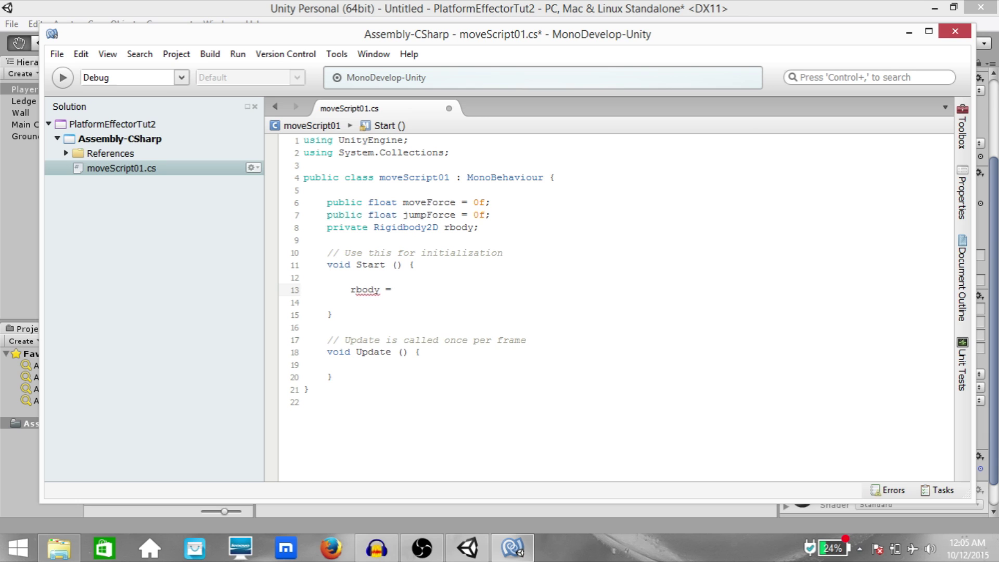
type("GetComponent<rigd")
key("Return")
type("> ();")
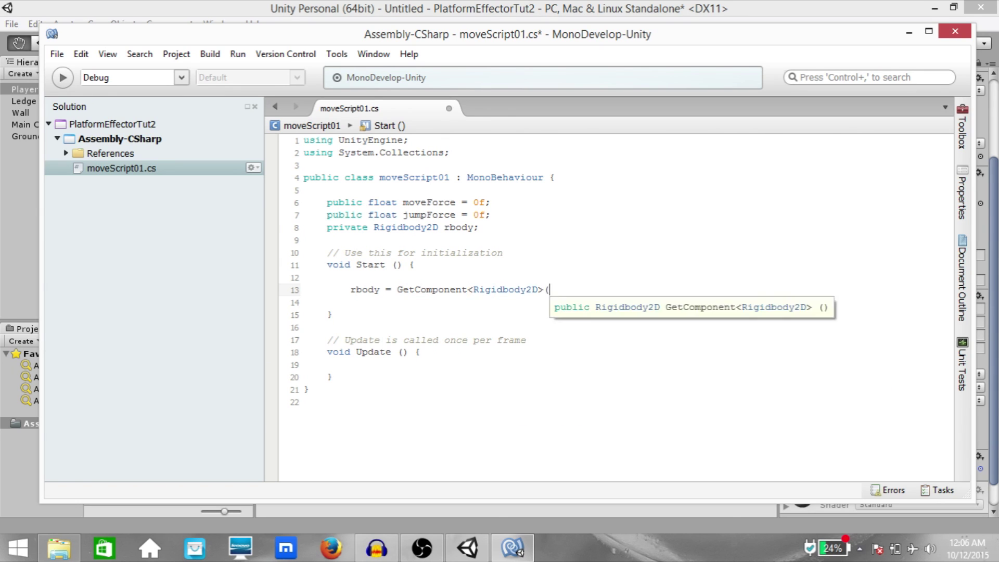
- In the Update method, write "float h = Input.GetAxis ("Horizontal") * moveForce;"
key("Down")
key("Down")
key("Down")
key("Down")
key("Down")
key("Return")
key("Return")
type("float ")
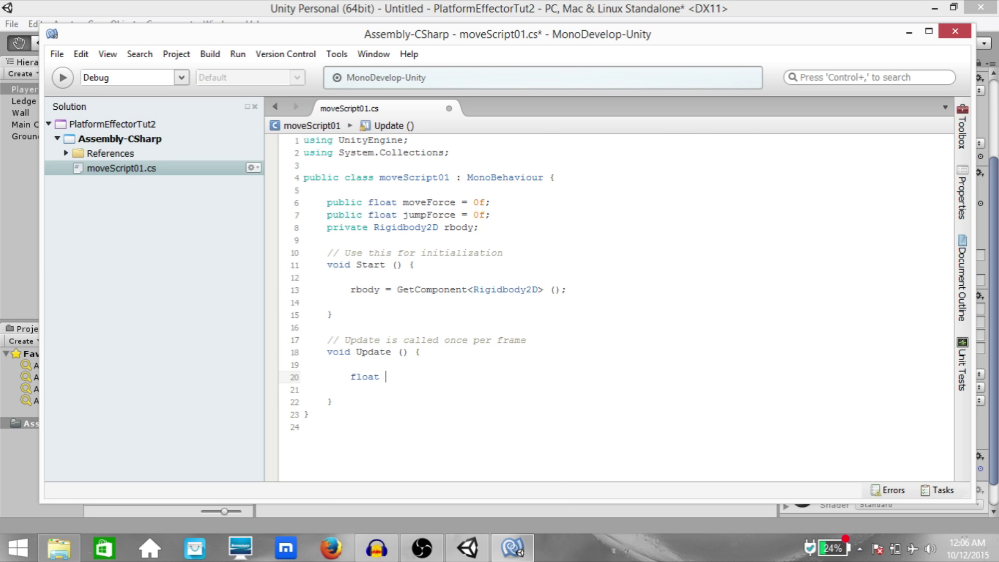
type("h = input.getax")
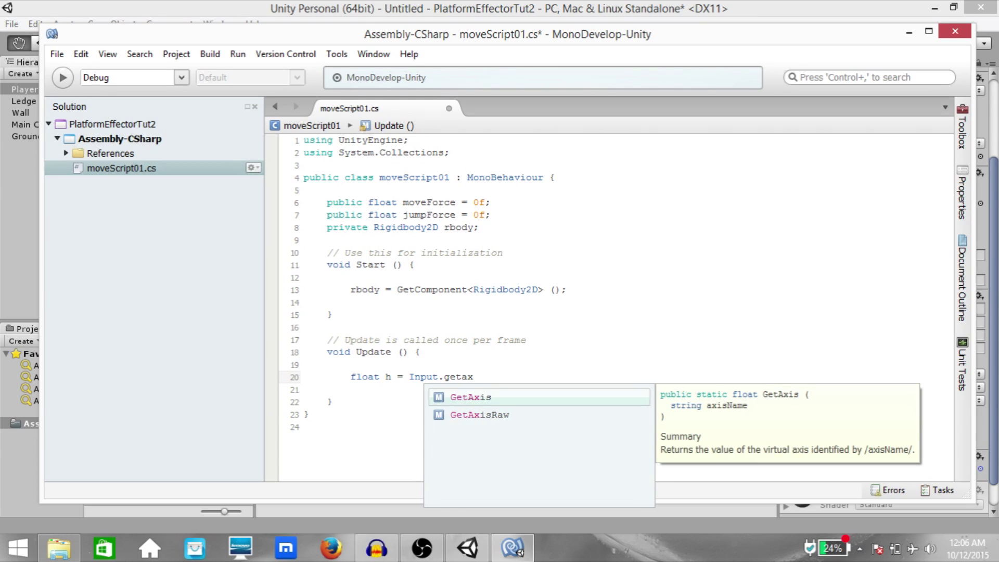
key("Return")
type("(\"Horizontal\"(")
key("BackSpace")
type(") * moveForce;")
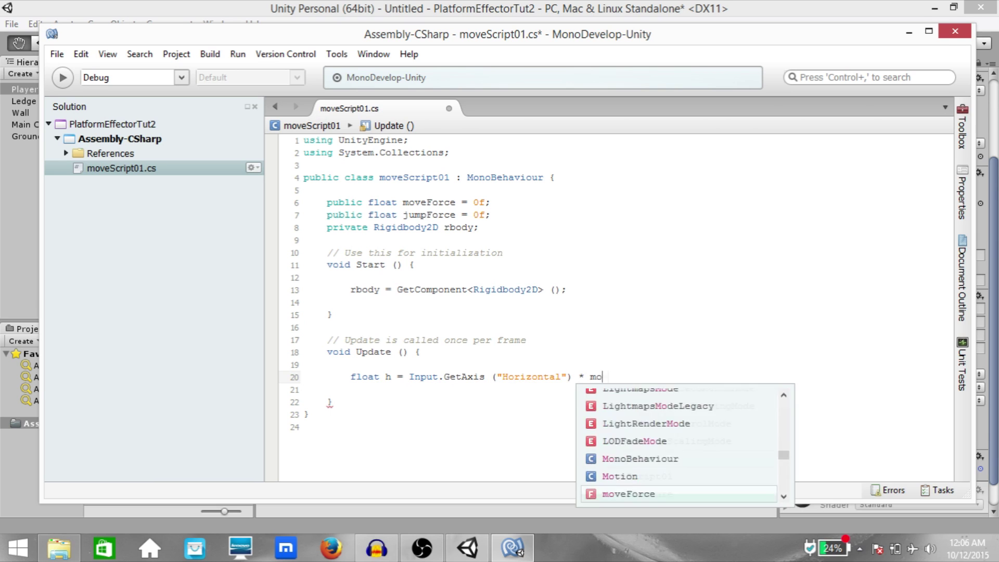
- Below the h variable in Update, add an empty if block with the condition "h != 0"
key("Return")
key("Return")
type("if (h != 0)")
key("Return")
type("{")
key("Return")
key("Return")
type("}")
- Inside the "h != 0" block, write "rbody.AddForce (Vector2.right * h);"
left_click(374, 414)
type("rbody ")
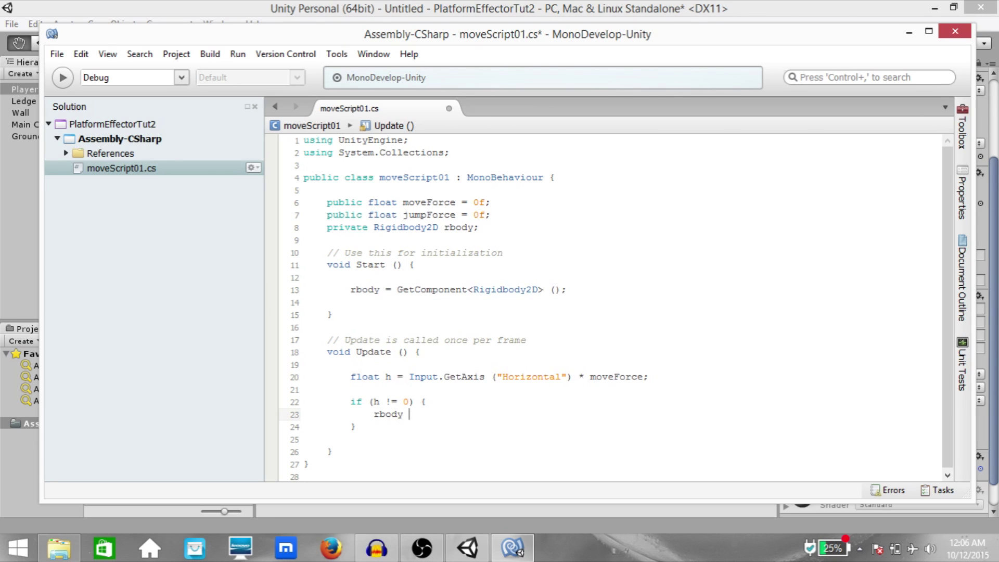
type(".AddForce (")
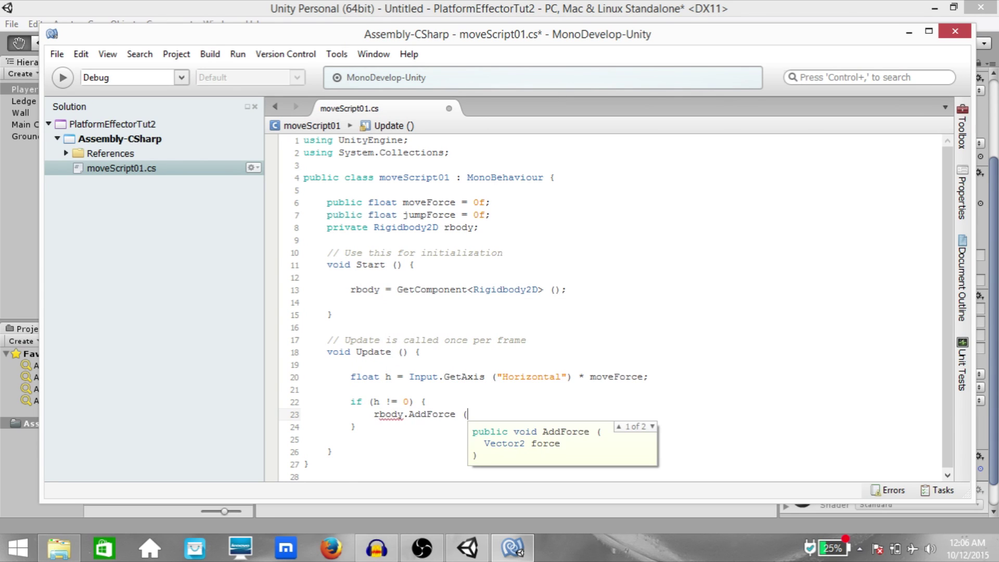
type("Vector2.")
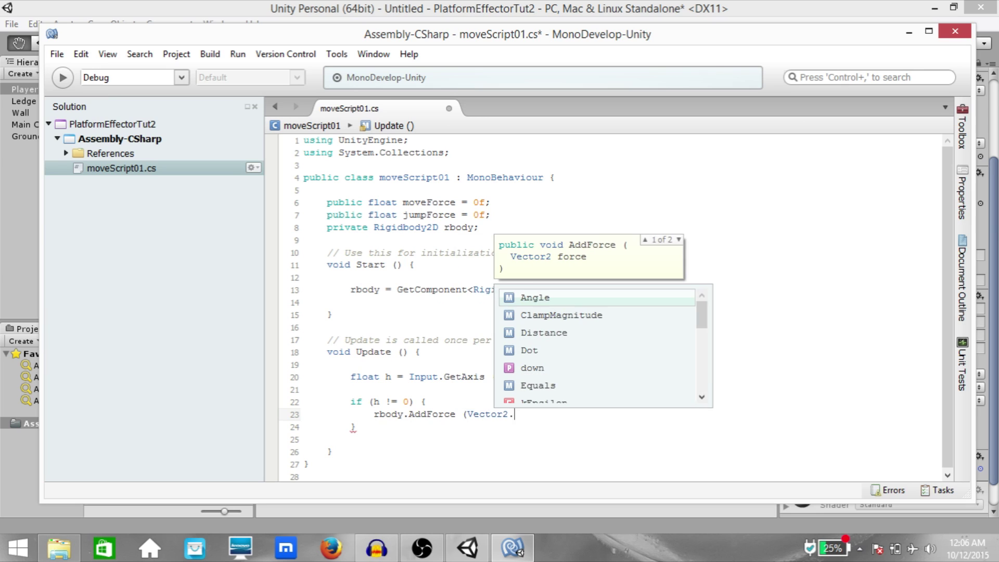
type("right ")
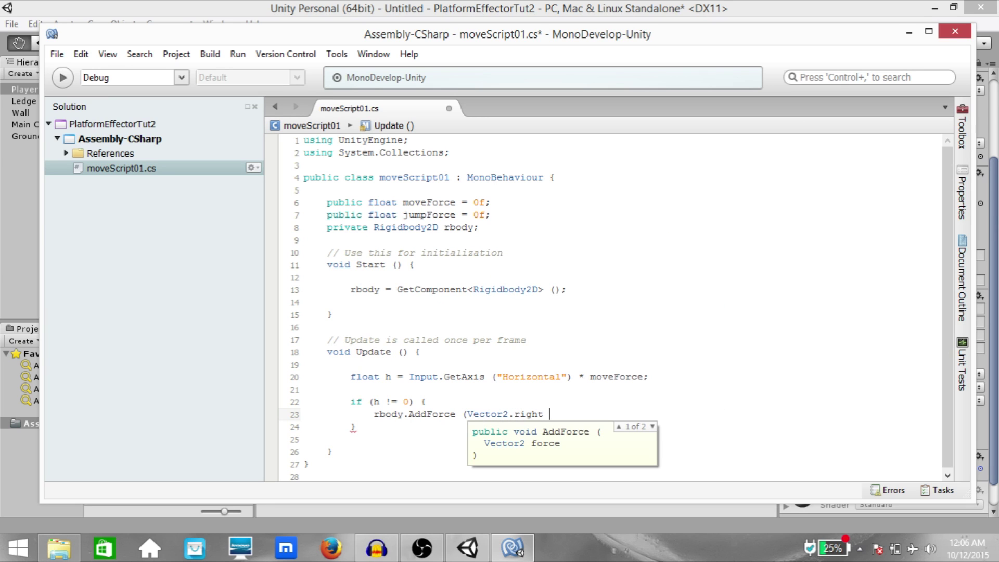
type("* mo")
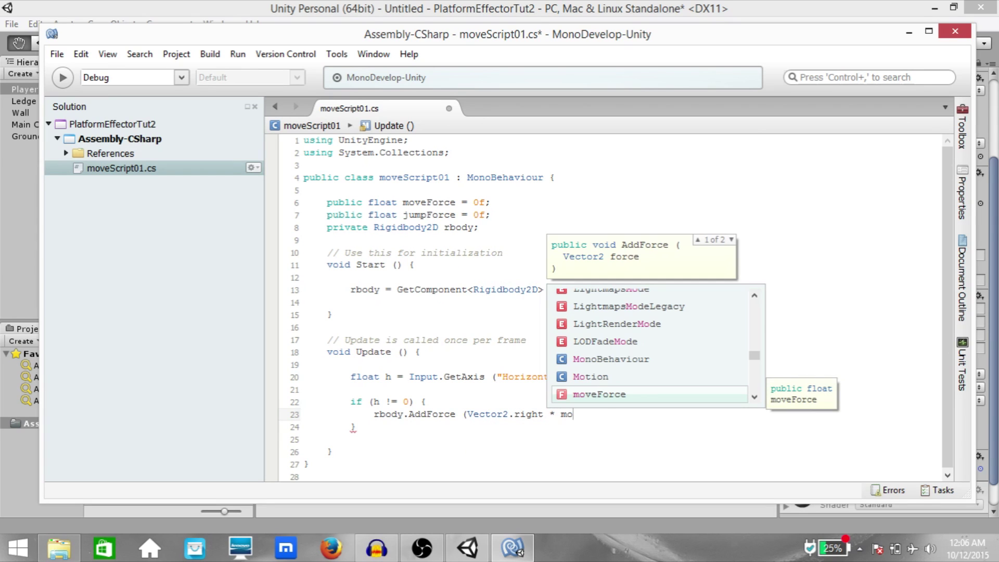
key("BackSpace")
key("BackSpace")
type("h);")
- Below the horizontal movement block, start the statement "if(Input.GetKeyDown (KeyCode.Space))"
left_click(327, 401)
left_click_drag(327, 401, 351, 439)
left_click(351, 438)
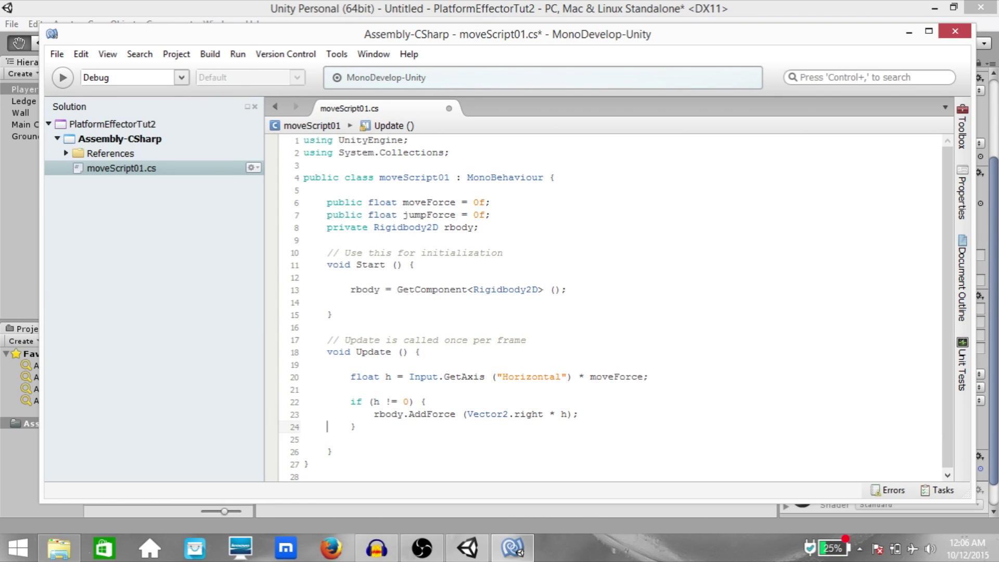
key("Return")
type("if(input.")
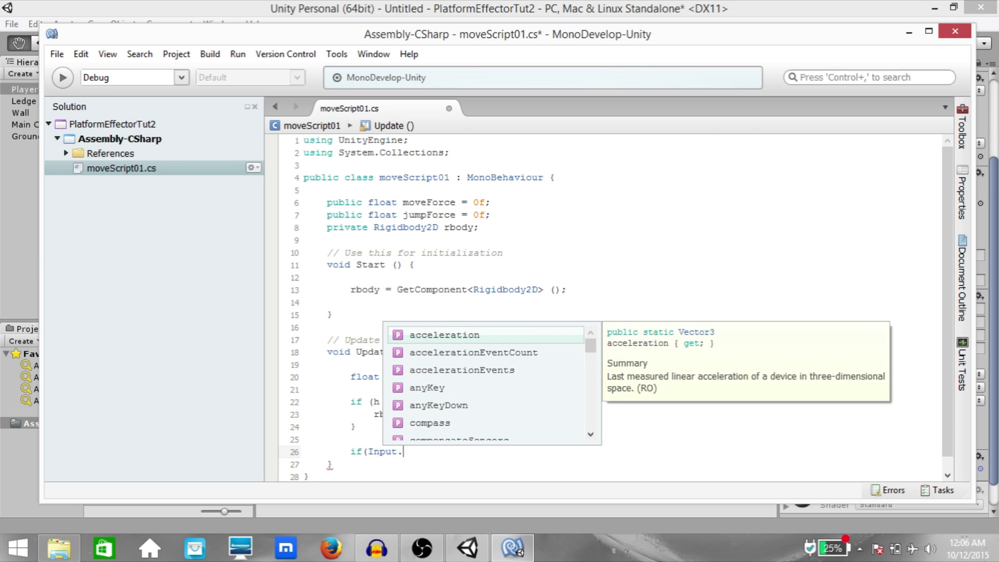
type("getked(")
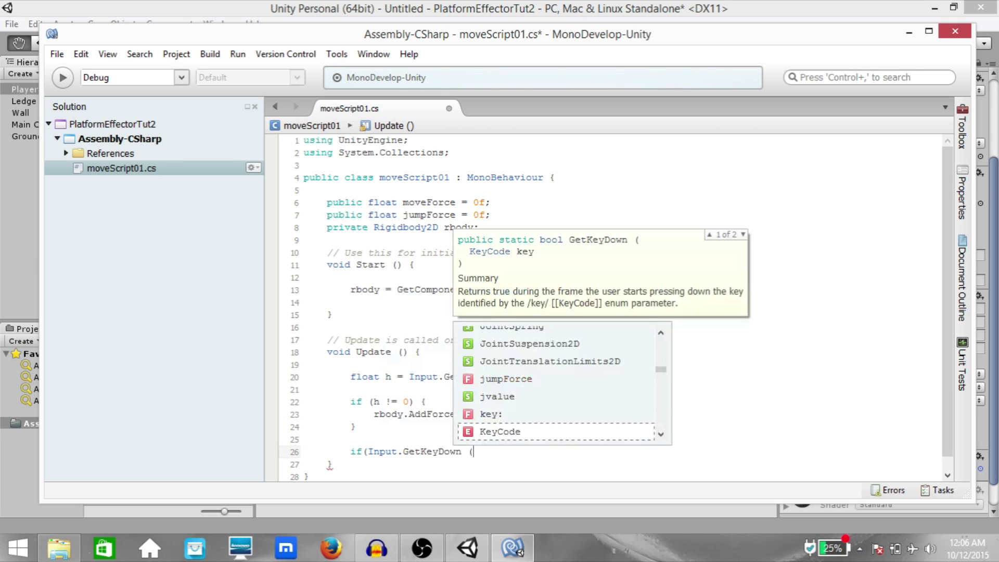
type("KeyCode.space))")
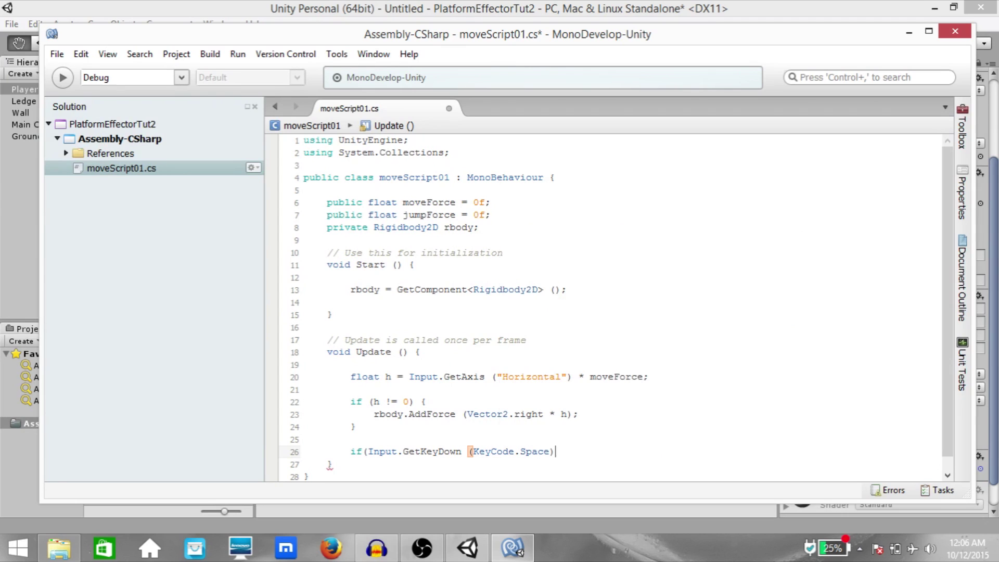
- Give the space-key condition a braced body containing "rbody.AddForce (Vector2.up * jumpForce);"
key("Return")
type("{")
key("Return")
key("Return")
key("BackSpace")
type("rbody.a")
type("dForce (ve")
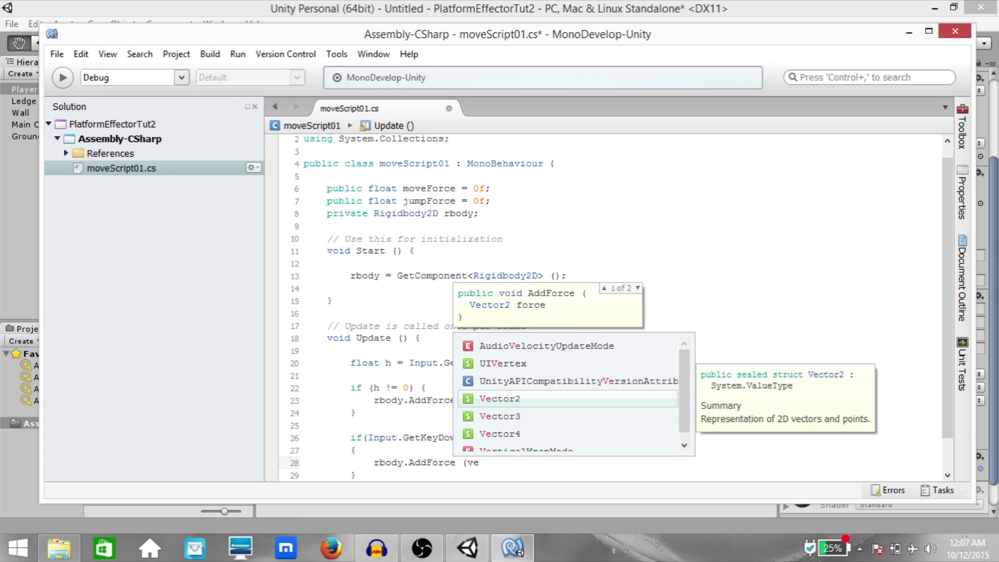
type("ctor2.up * jumpForce);")
- Save the moveScript01.cs script after checking the jump block
key("Up")
key("Up")
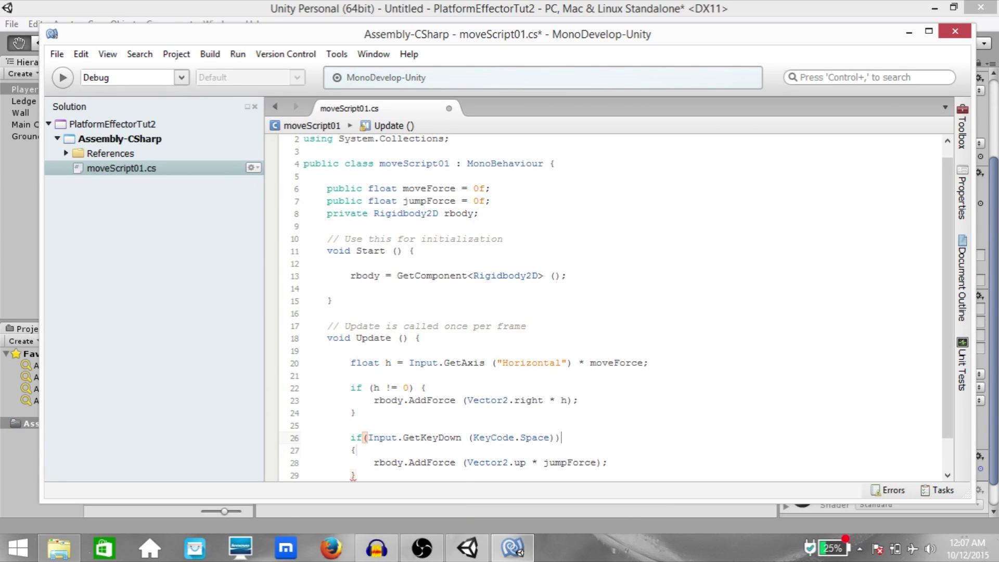
key("shift+Down")
key("shift+Down")
key("shift+Down")
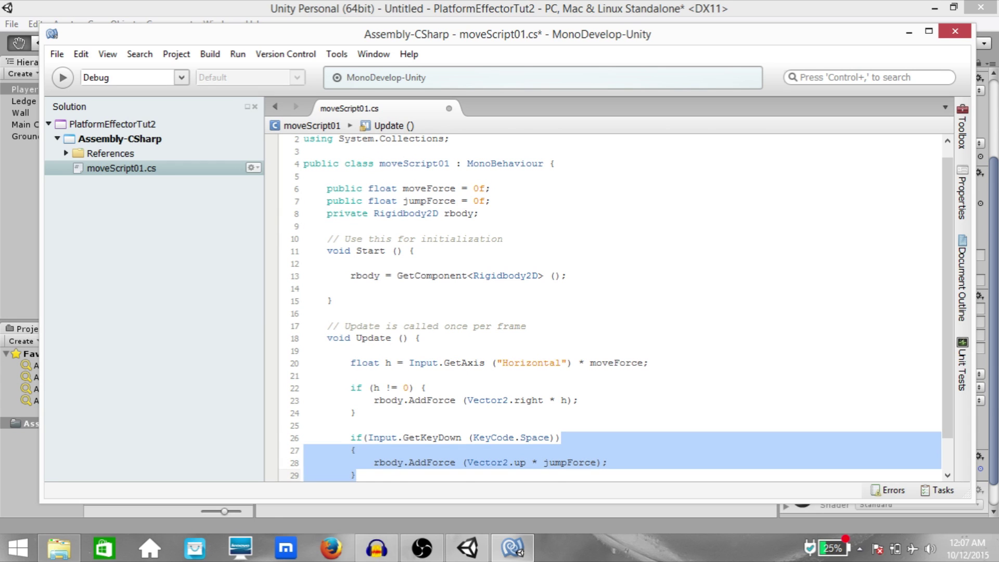
key("Up")
key("ctrl+s")
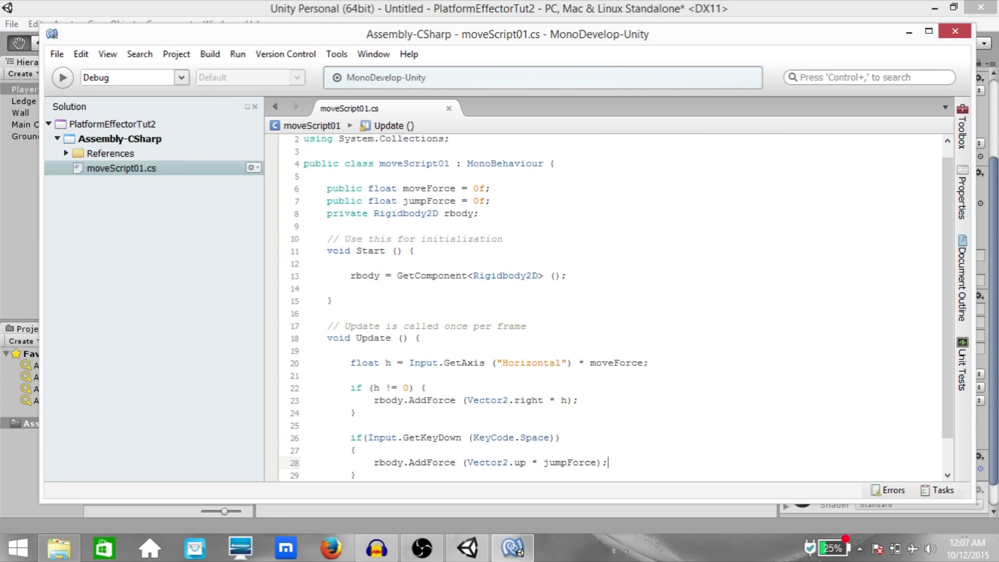
- Switch to Unity and set the Player's Move Script 01 values to Move Force 20 and Jump Force 400
key("alt+Tab")
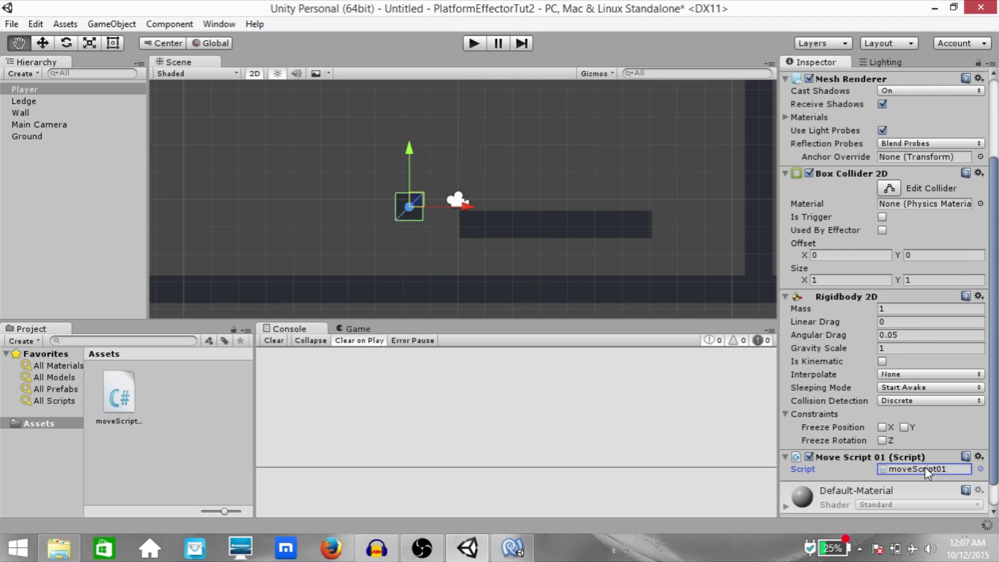
scroll(925, 467, "down", 2)
left_click(905, 428)
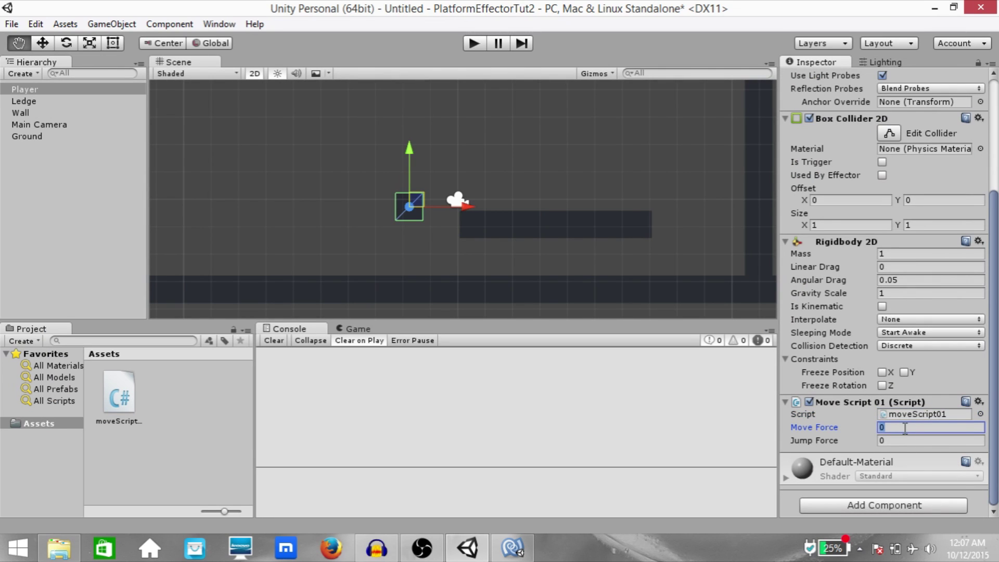
type("20")
key("Tab")
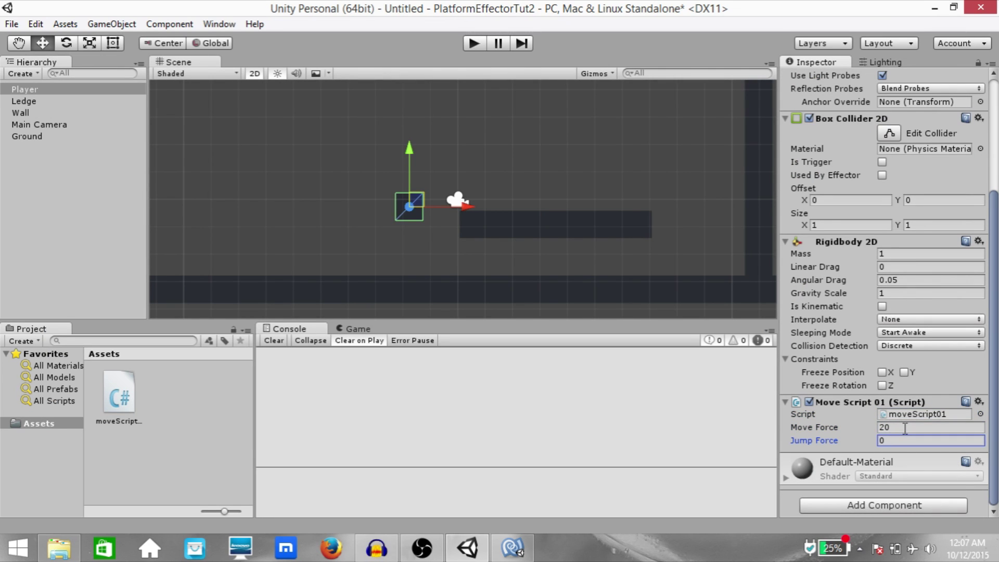
left_click(905, 440)
type("400")
- Playtest the scene by jumping and moving the Player both ways, and stop the game
key("ctrl+p")
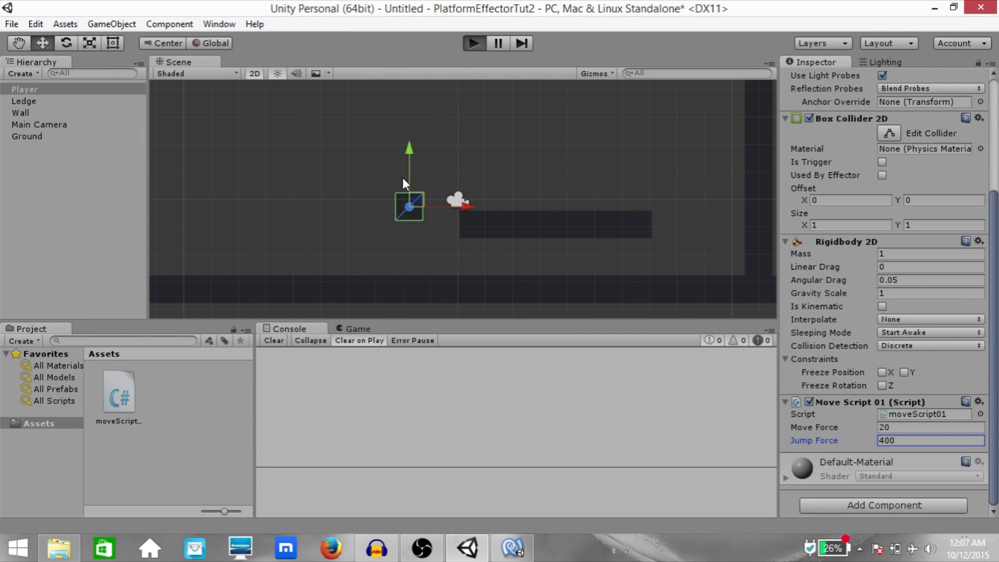
key("space")
key("d")
key("d")
key("a")
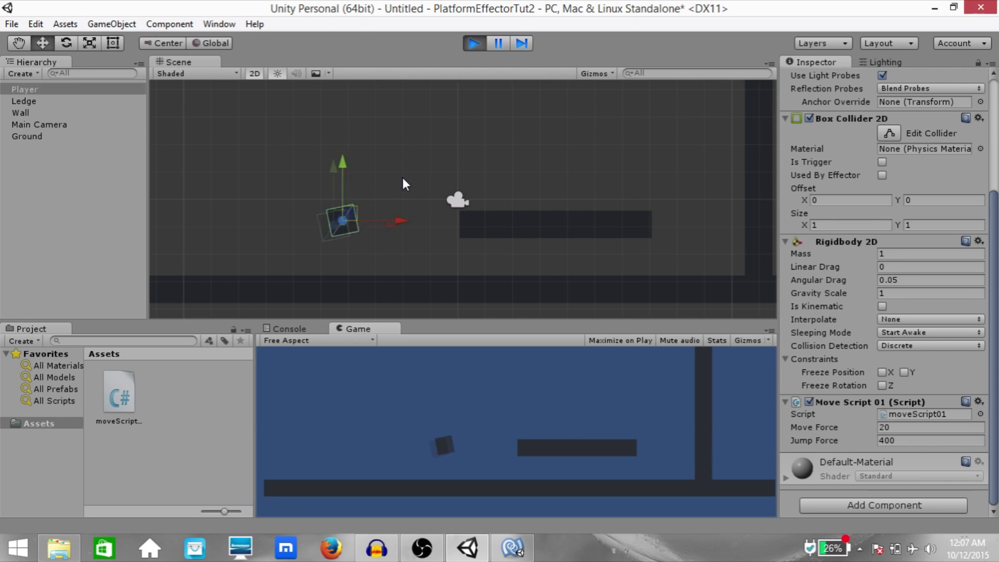
key("Right")
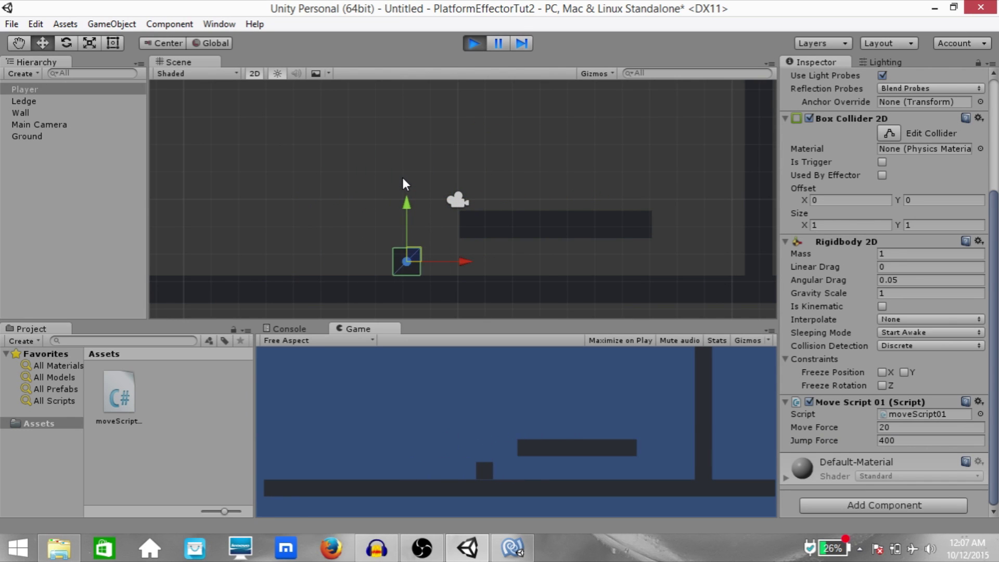
key("ctrl+p")
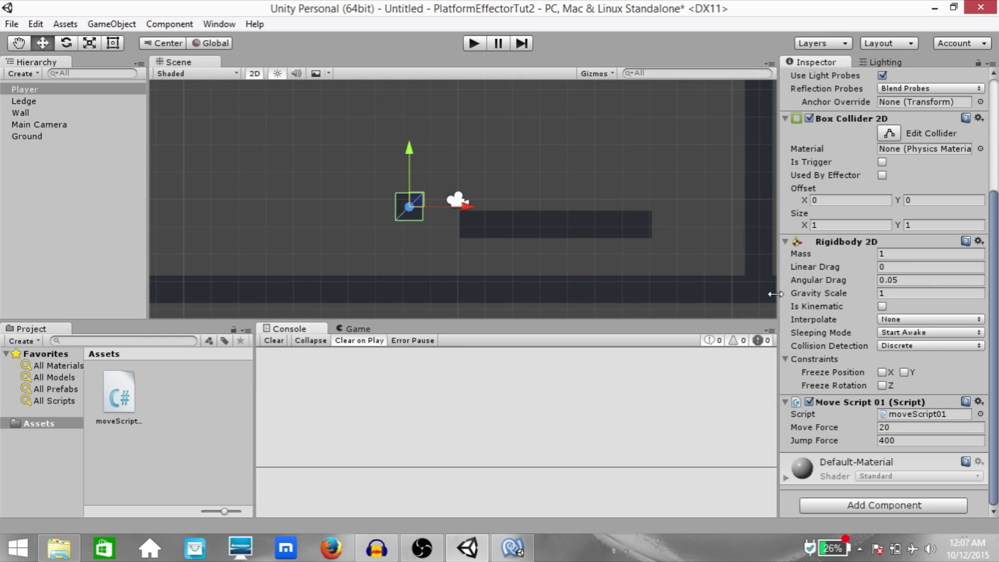
- Freeze the Player's Rigidbody 2D rotation on Z and playtest its movement and jumping again
left_click(883, 385)
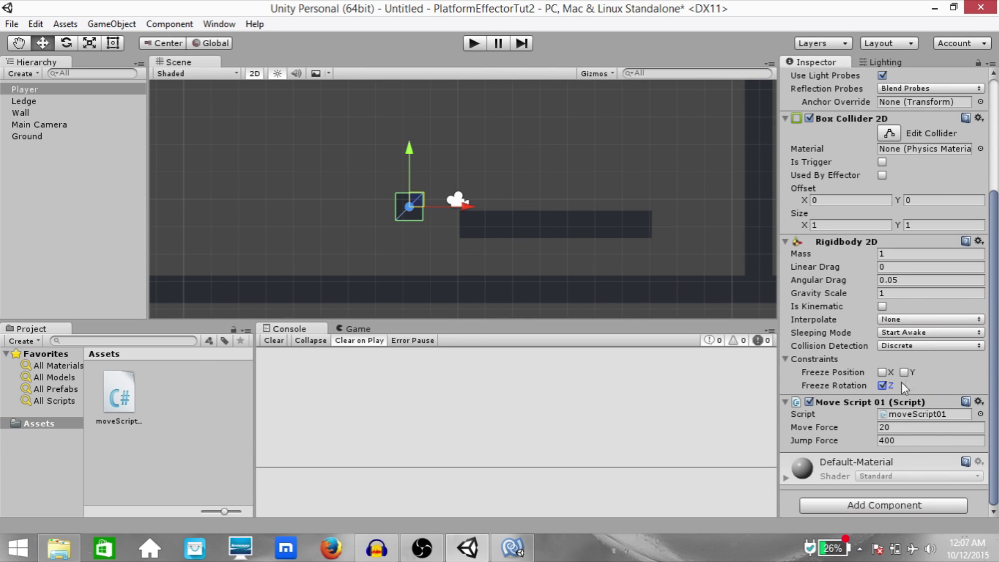
key("ctrl+p")
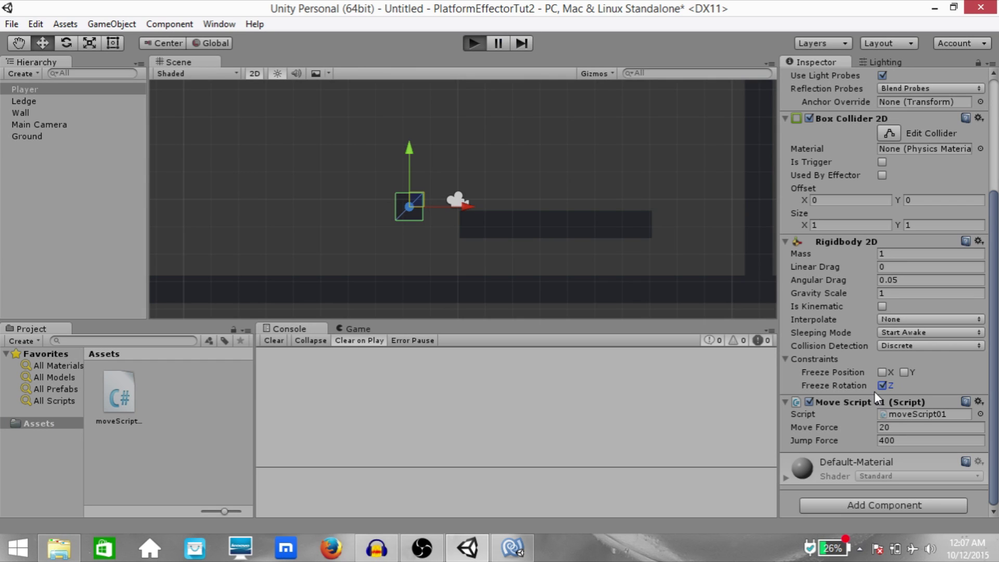
key("space")
key("Right")
key("Left")
key("Left")
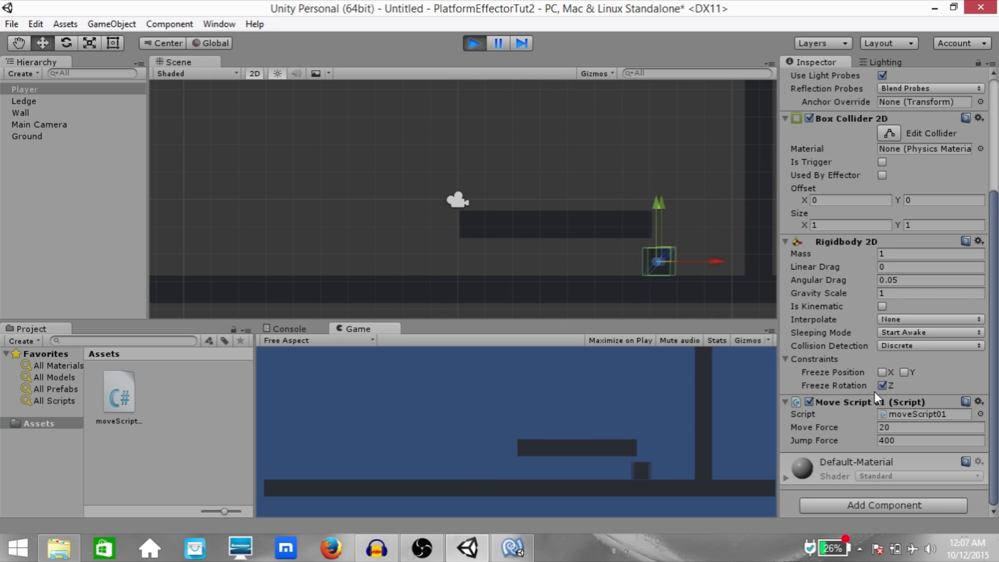
key("Right")
key("space")
key("ctrl+p")
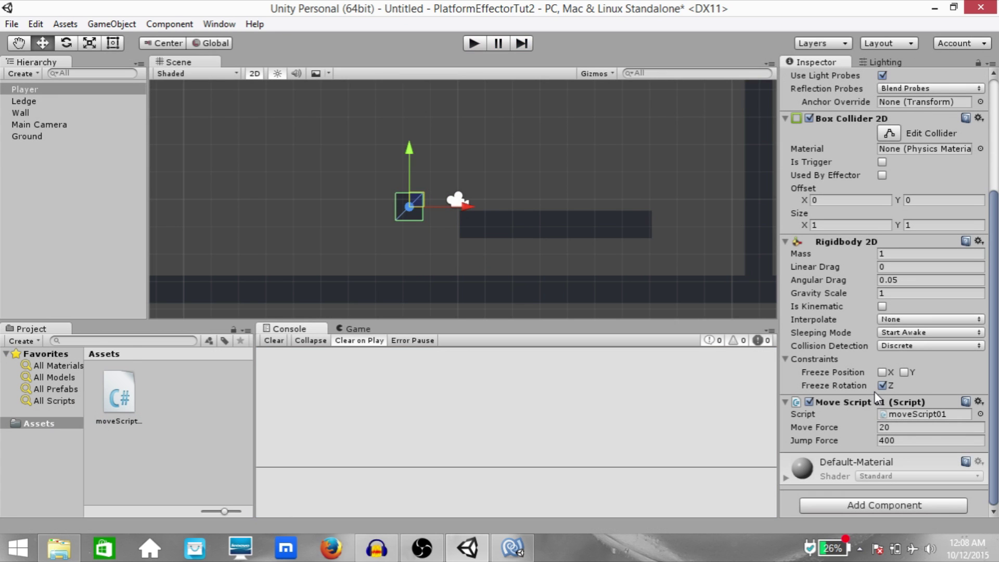
- Add a Platform Effector 2D to the Ledge and enable Used By Effector on its Box Collider 2D, leaving Is Trigger off
left_click(566, 217)
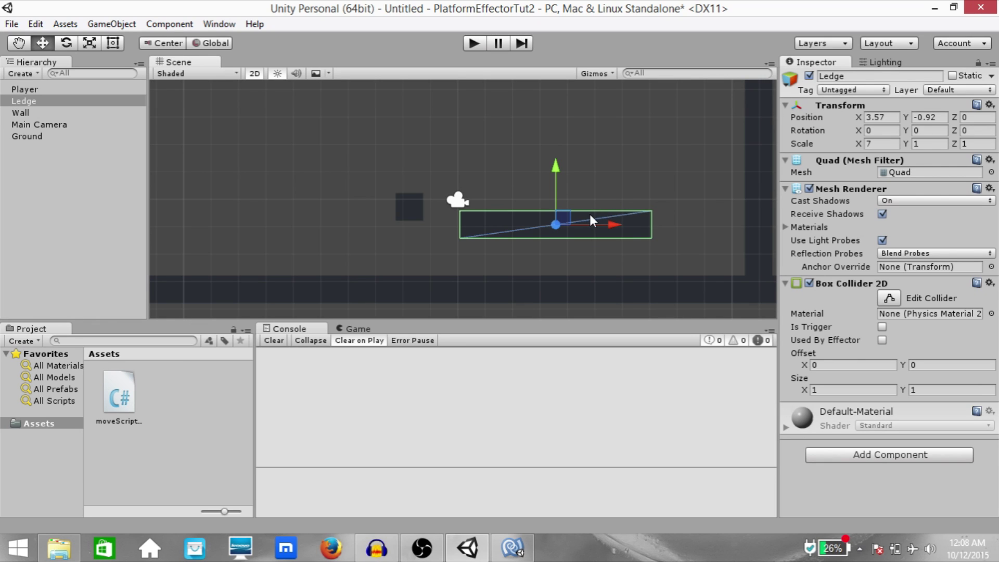
key("ctrl+shift+a")
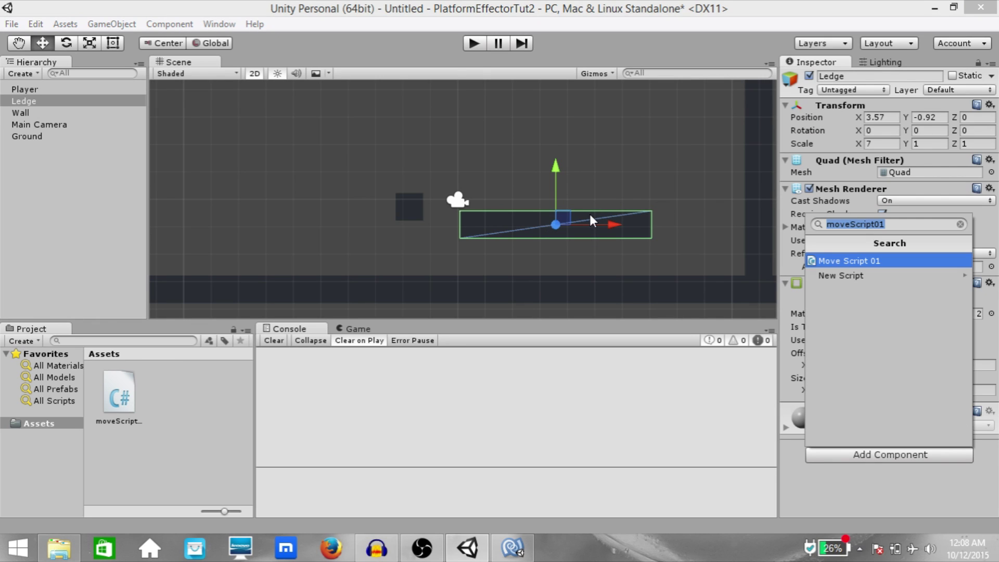
type("pla")
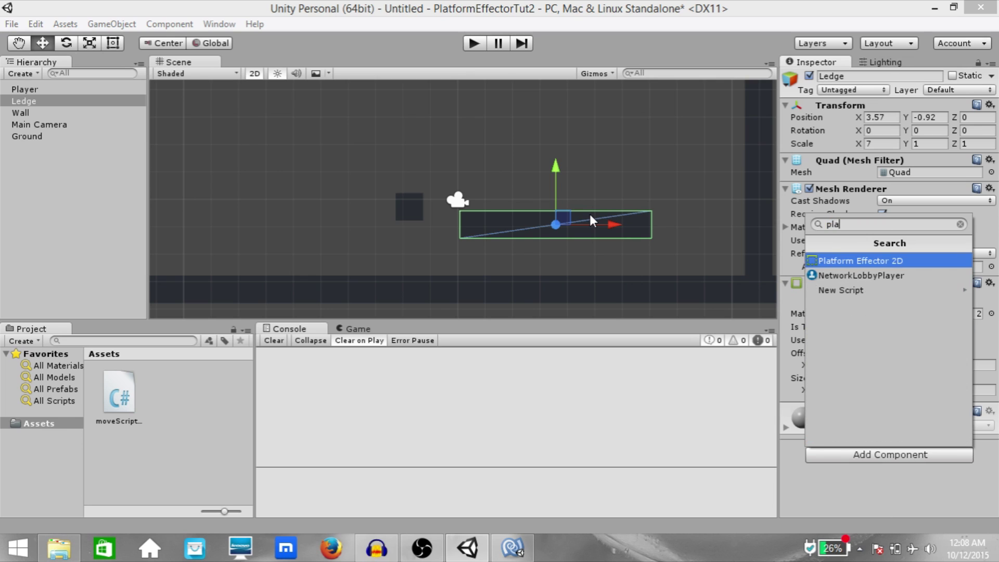
key("Return")
scroll(835, 394, "down", 3)
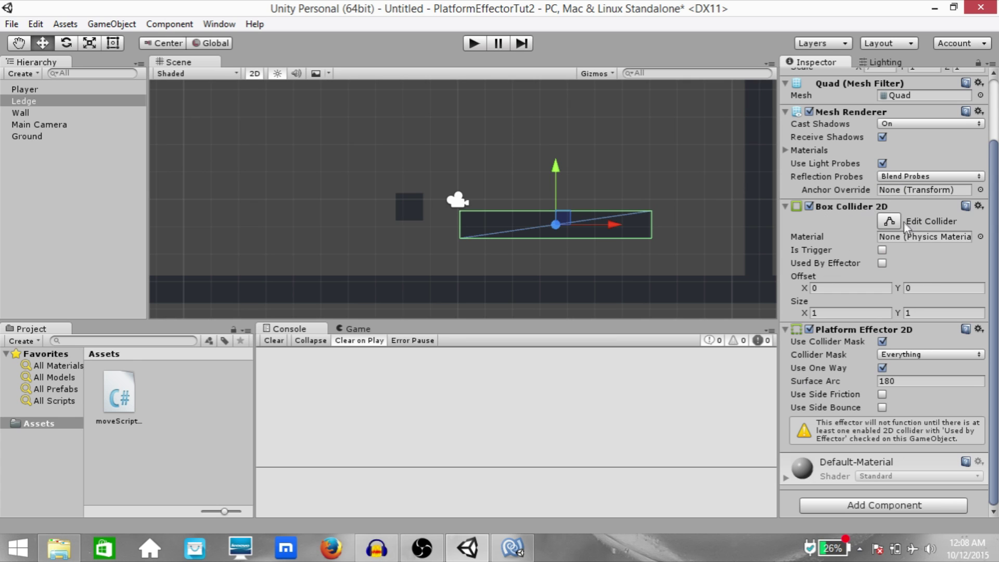
left_click(882, 264)
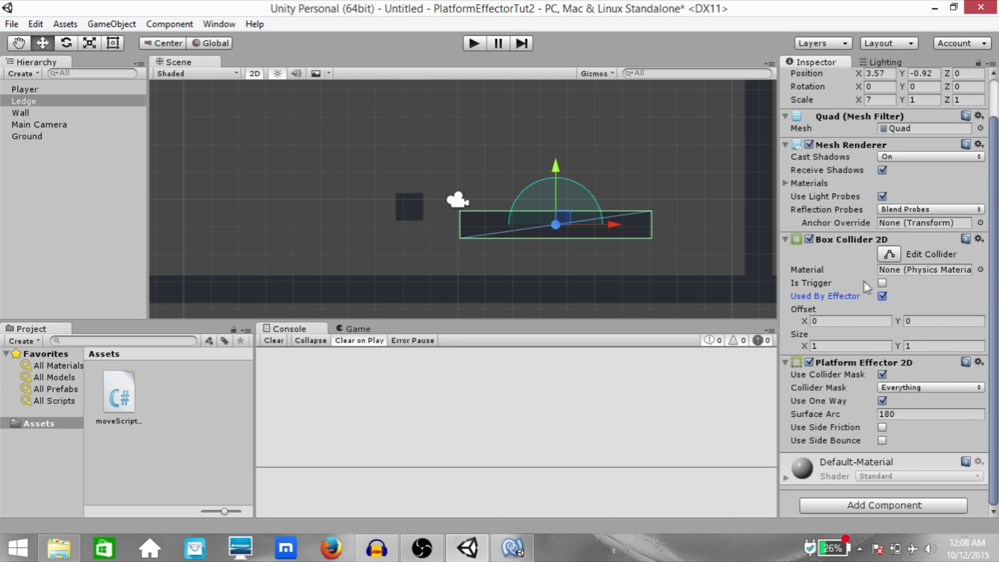
left_click(881, 283)
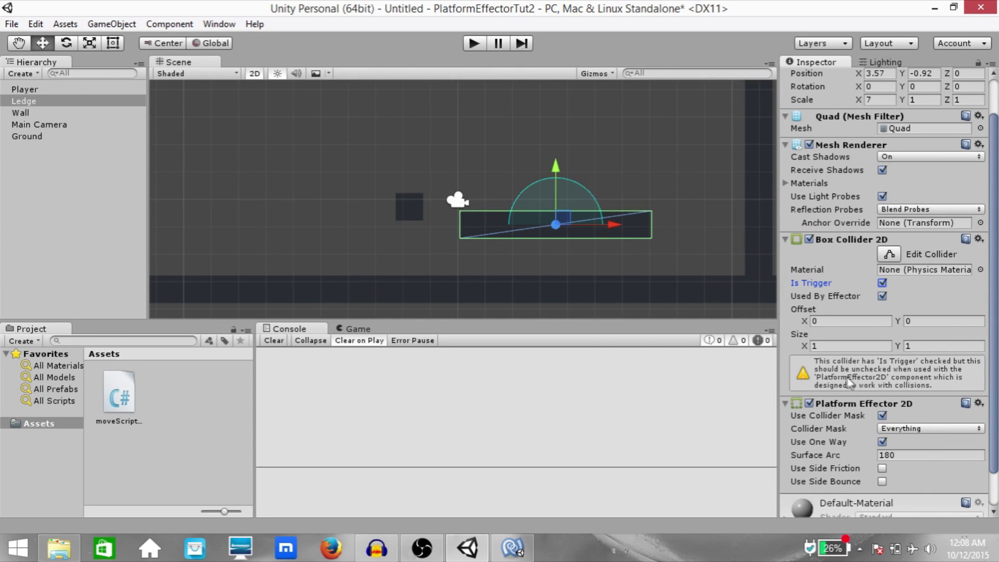
left_click(884, 283)
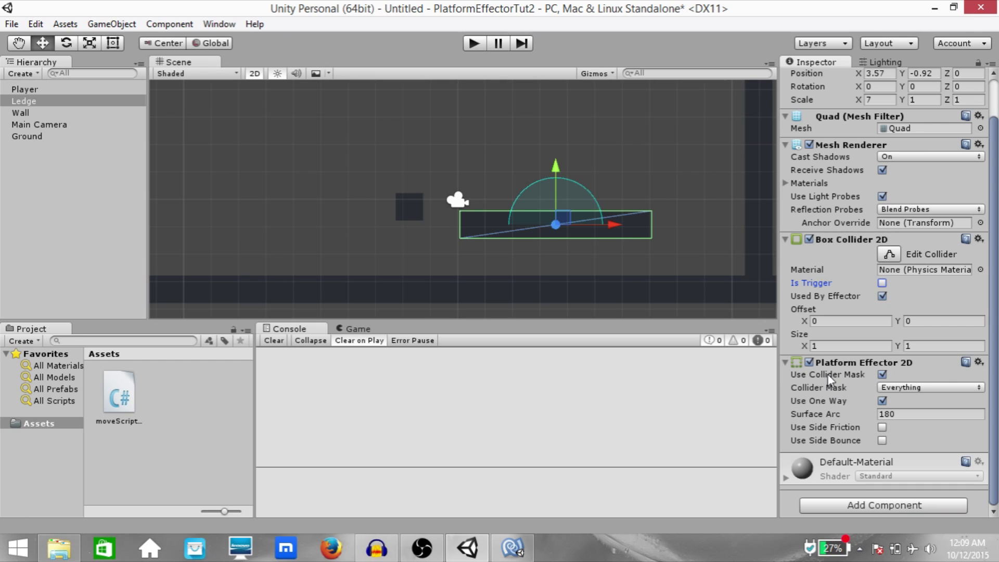
- Review the Collider Mask layer options of the Ledge's Platform Effector 2D and turn off Use Collider Mask
mouse_move(829, 373)
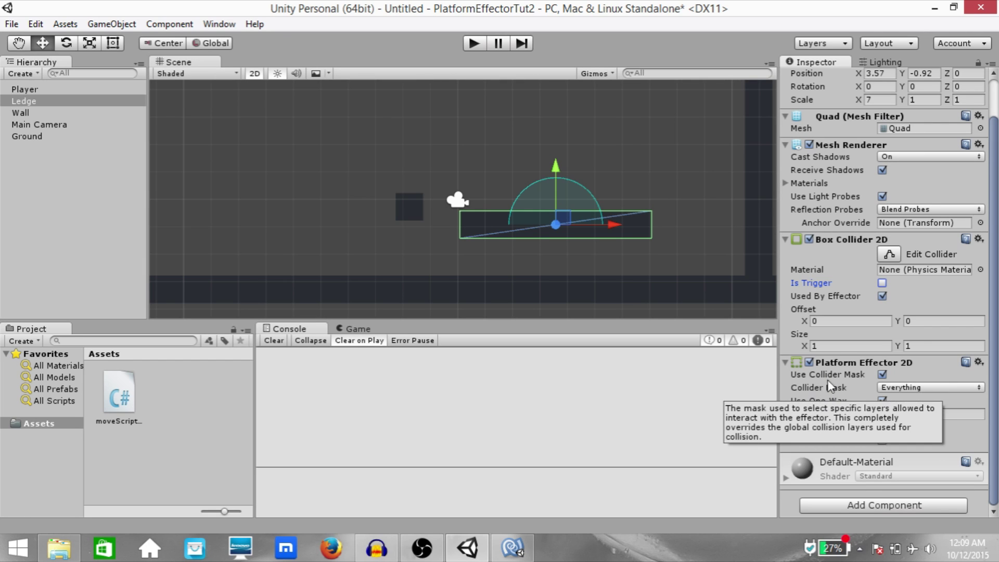
left_click(894, 385)
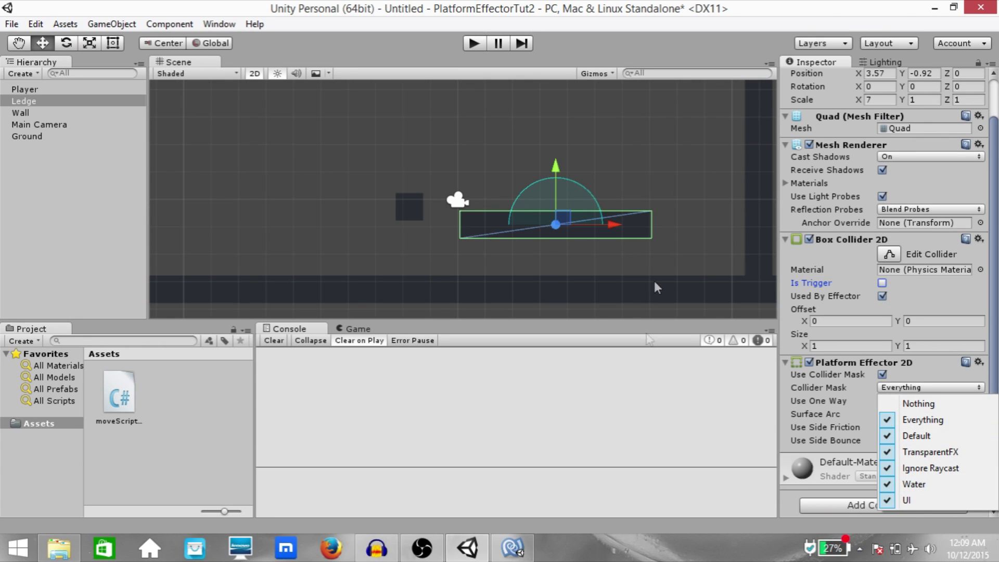
left_click(752, 412)
left_click(881, 375)
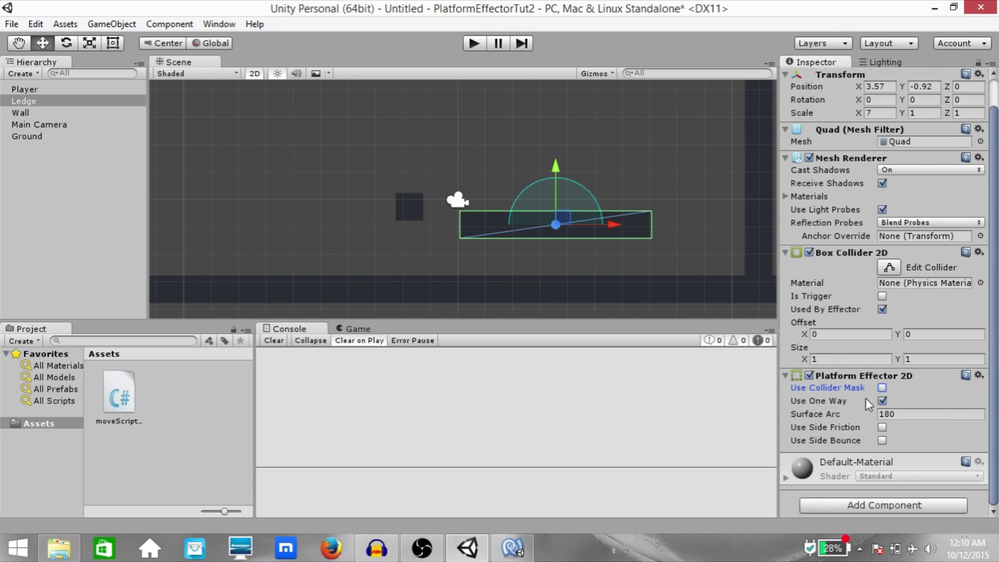
- Playtest the one-way Ledge by jumping the Player up through it from below and moving it off the platform
mouse_move(856, 400)
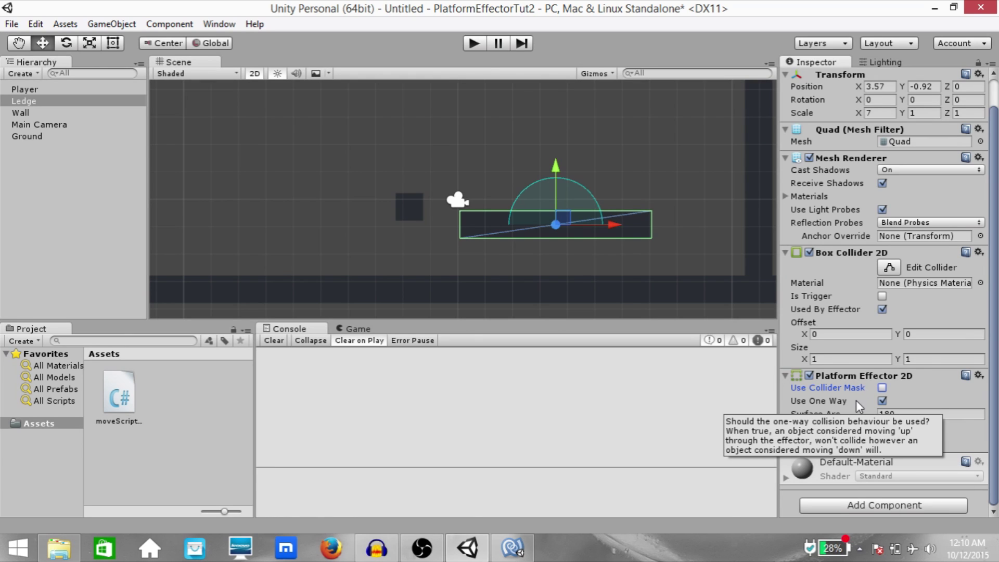
key("ctrl+p")
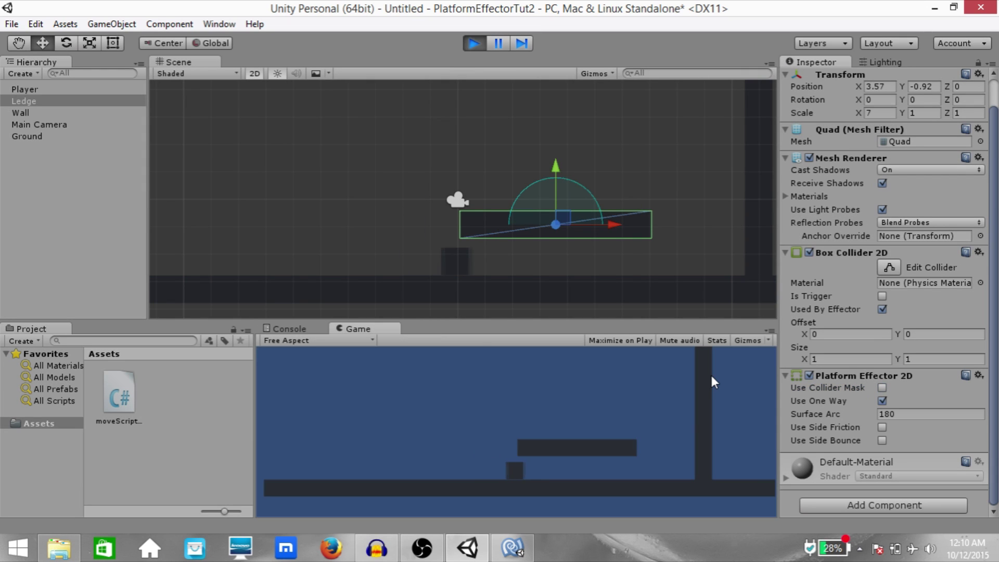
key("Right")
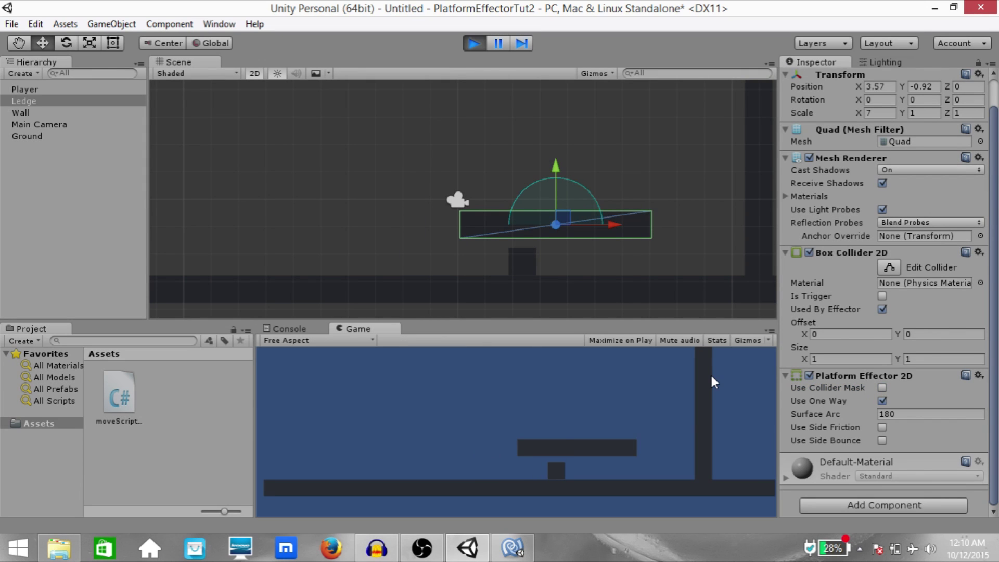
key("space")
key("space")
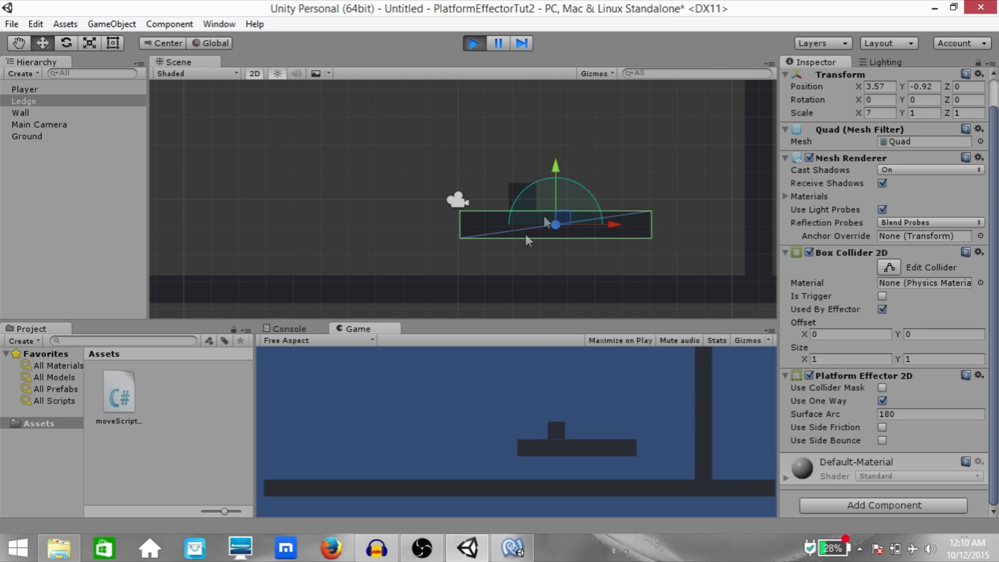
key("Left")
key("space")
key("Right")
key("space")
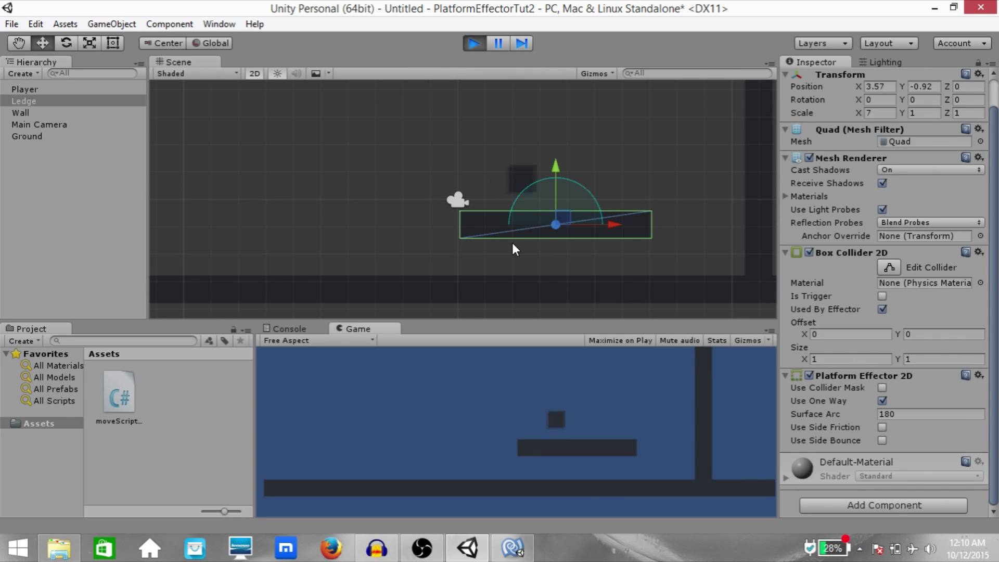
key("Left")
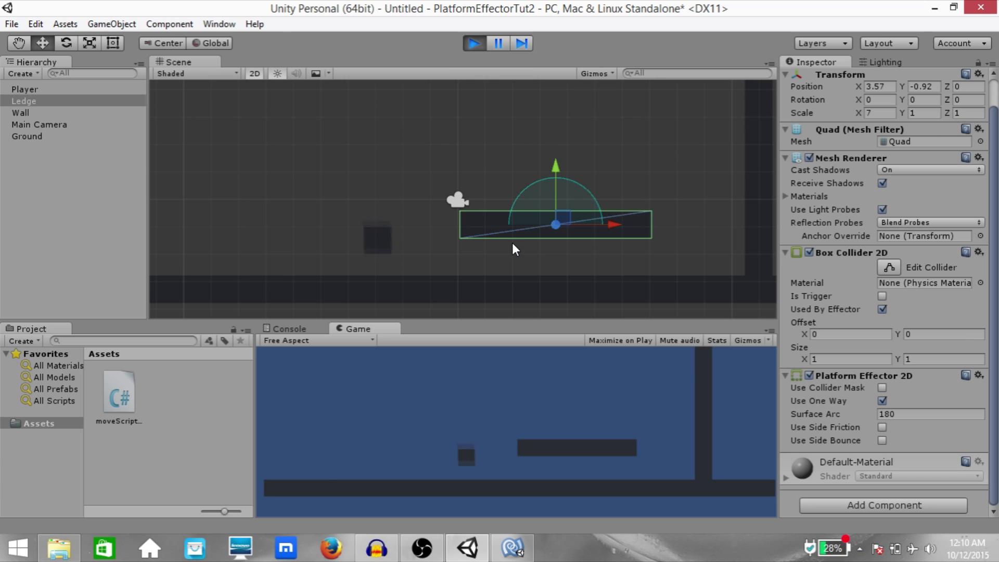
key("Right")
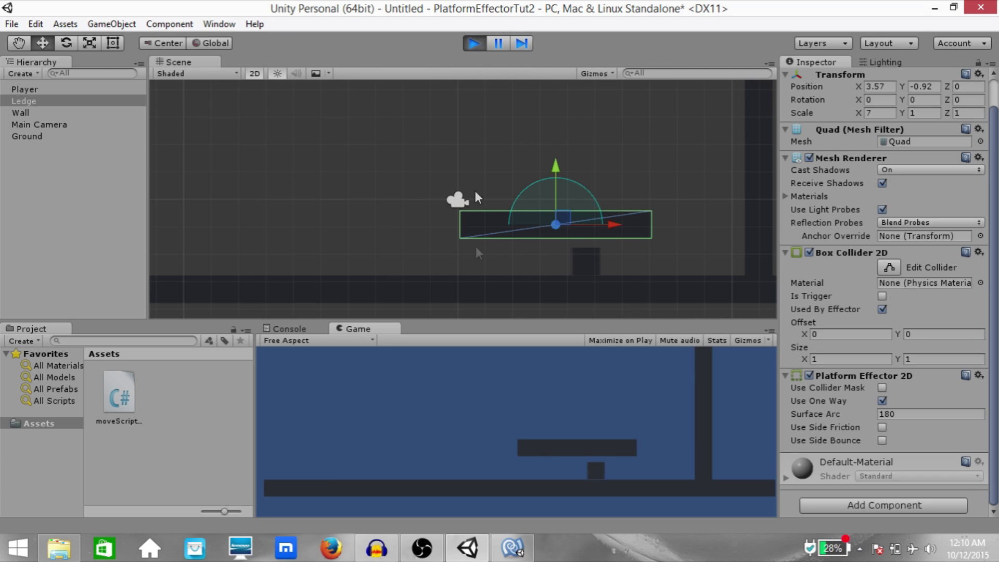
- While the game runs, turn off Use One Way, jump repeatedly against the Ledge's underside, and stop the game
left_click(883, 401)
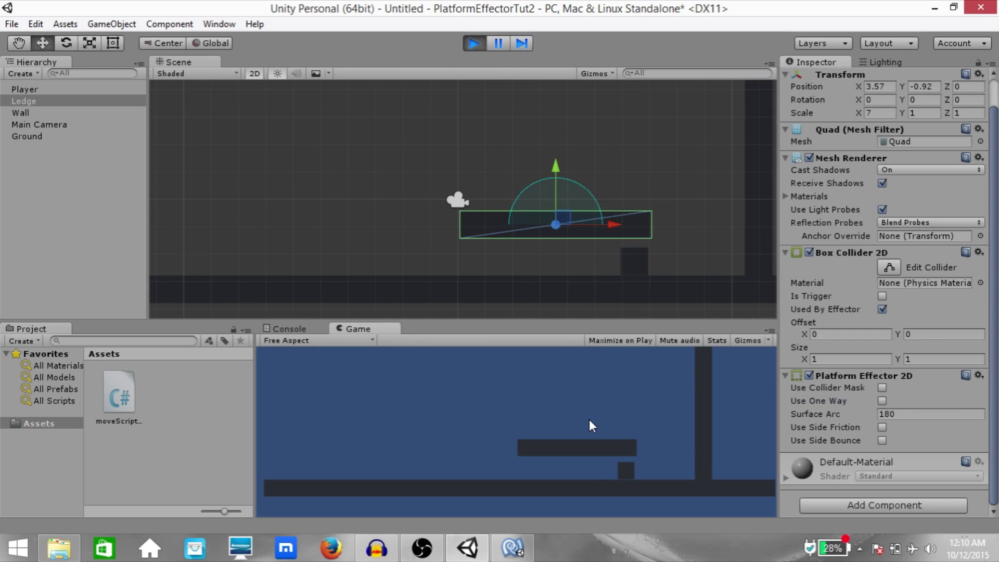
key("Left")
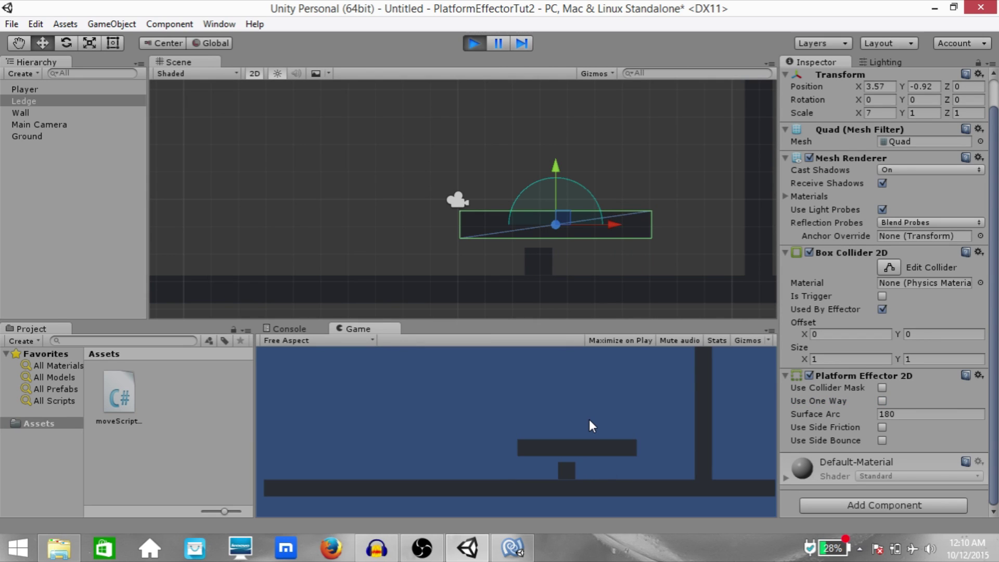
key("space")
key("space")
key("space")
key("space")
key("space")
key("space")
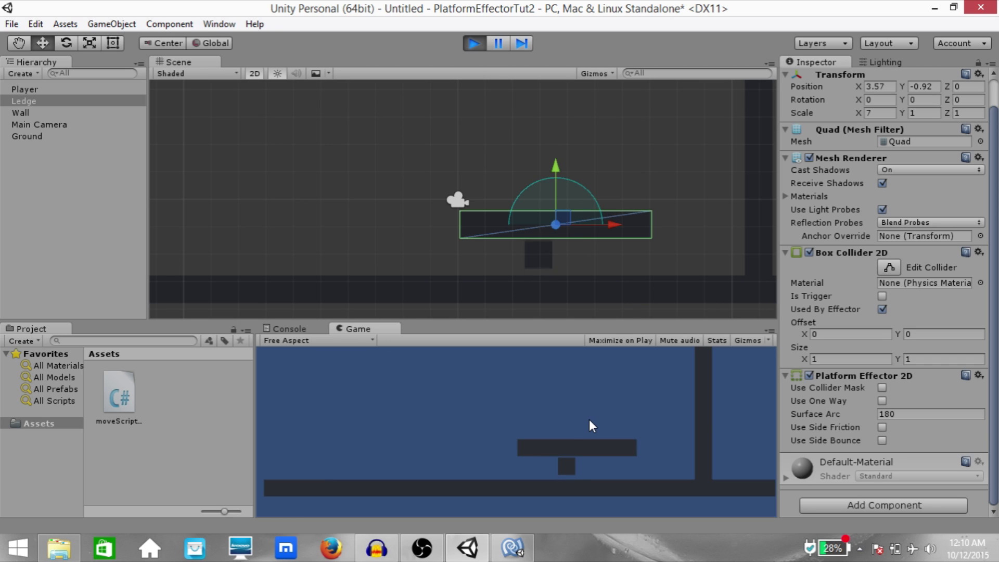
key("ctrl+p")
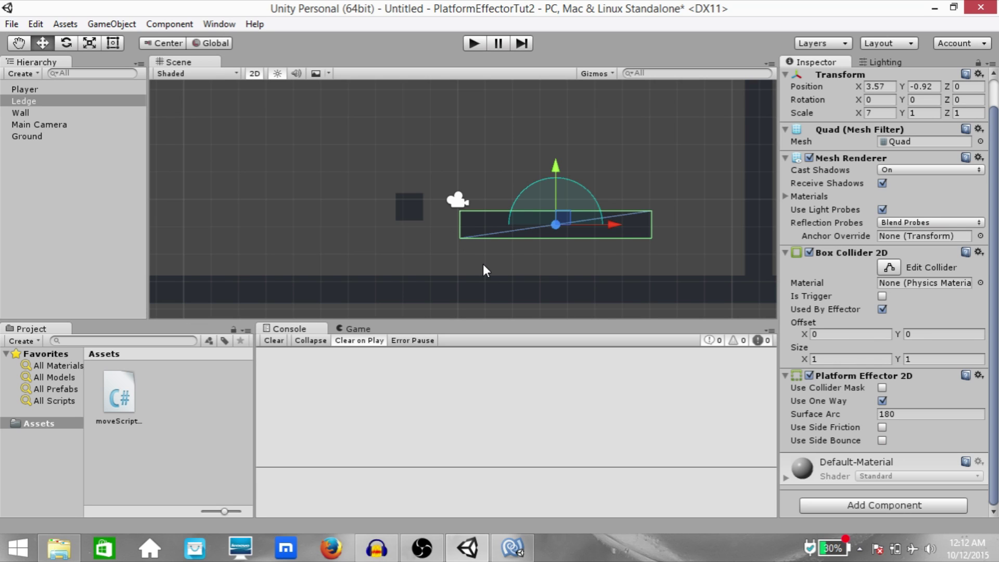
- Create a 3D Sphere, scale it uniformly to about 3.93 and place it over the Ledge at about X 3.06, Y -0.46
left_click(98, 29)
key("Down")
key("Down")
key("Down")
key("Right")
left_click(331, 89)
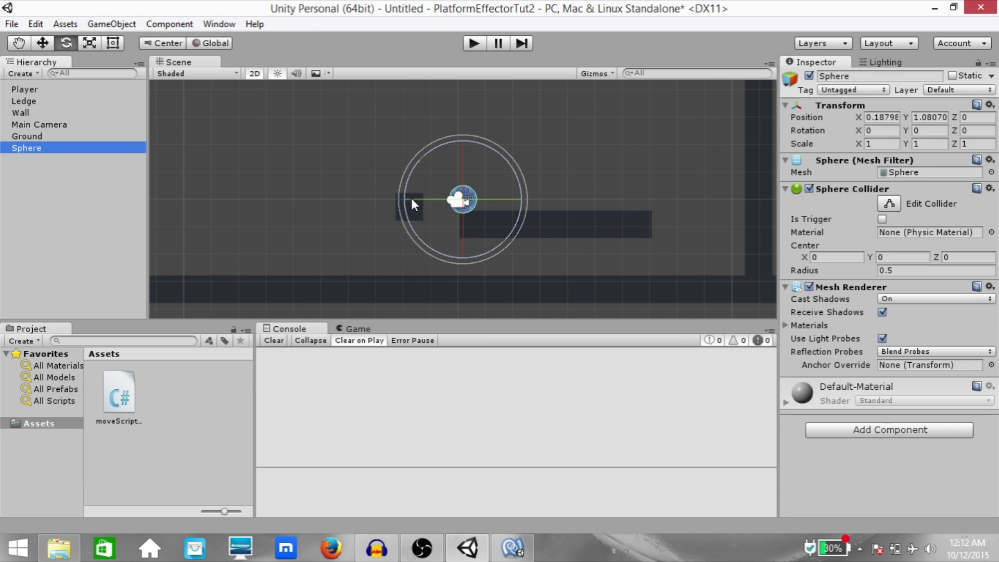
left_click_drag(468, 194, 550, 209)
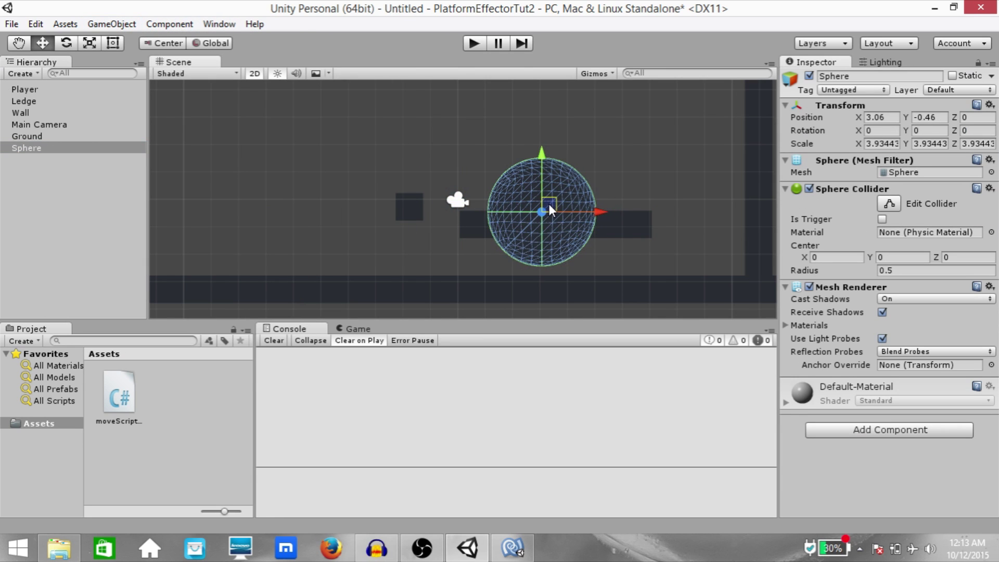
- Remove the Sphere Collider component from the Sphere
right_click(865, 190)
key("Down")
key("Return")
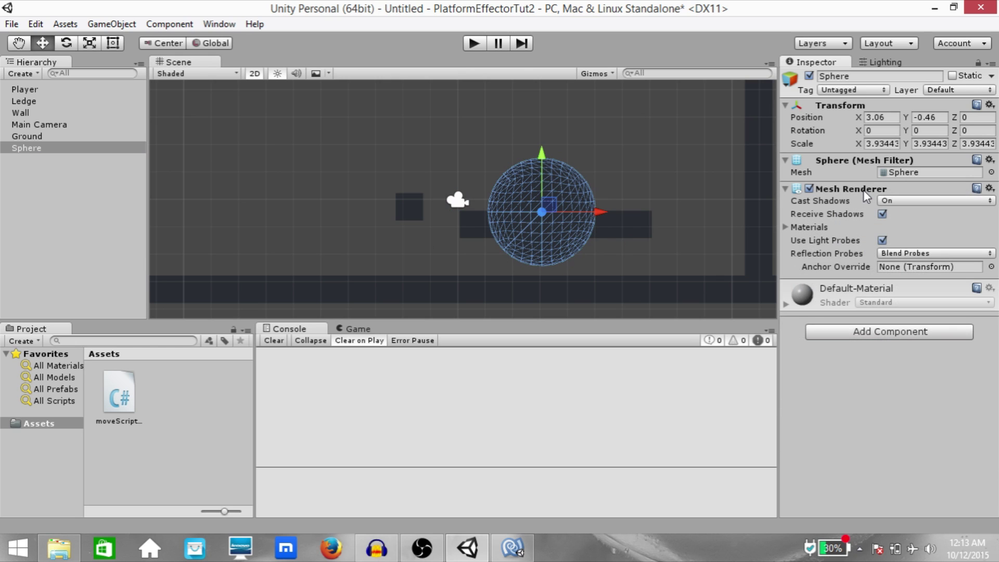
- Add a Circle Collider 2D and a Platform Effector 2D component to the Sphere
key("ctrl+shift+a")
type("cir")
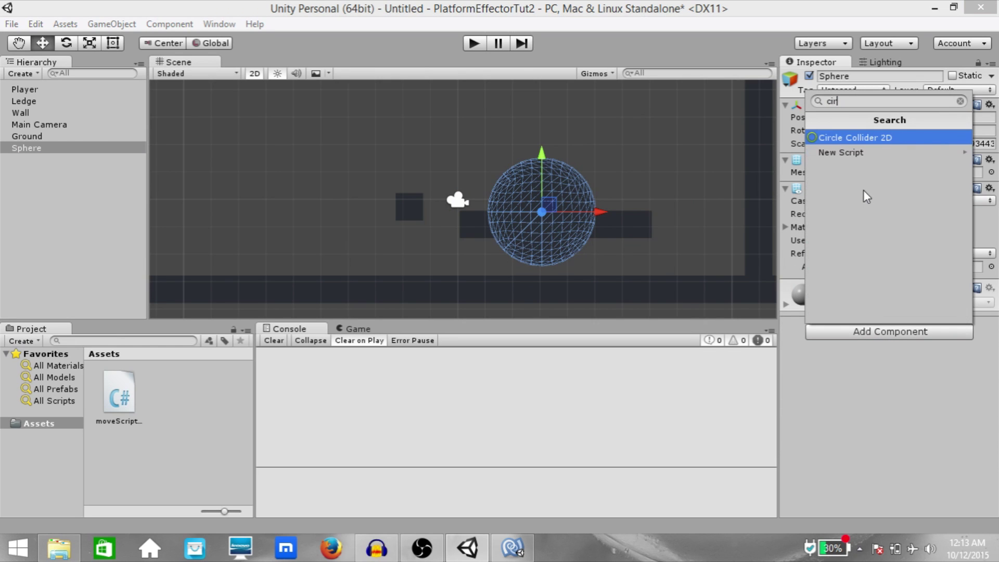
key("Return")
key("ctrl+shift+a")
type("plat")
key("Return")
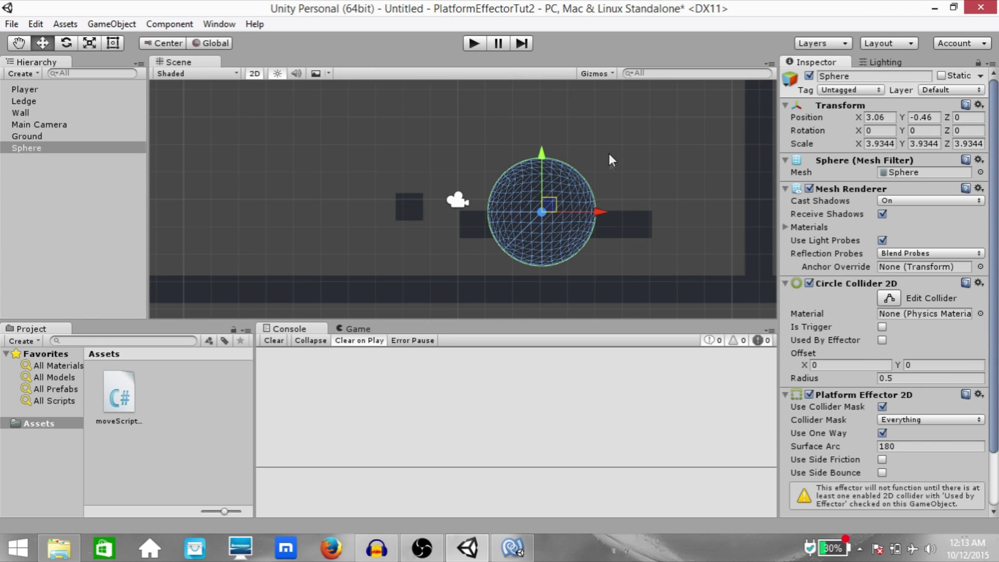
- Deactivate the Ledge object and enable Used By Effector on the Sphere's Circle Collider 2D
left_click(618, 217)
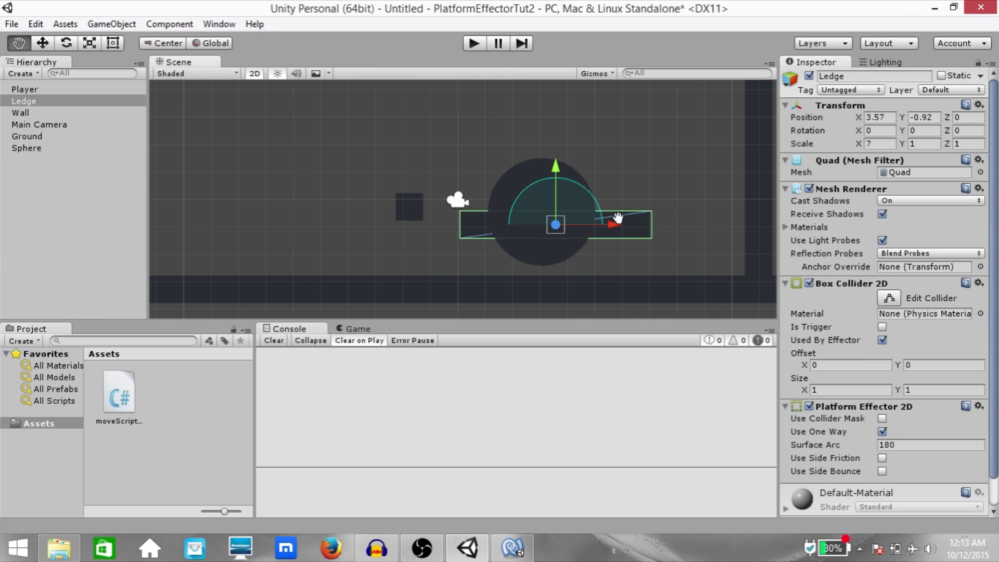
key("alt+shift+a")
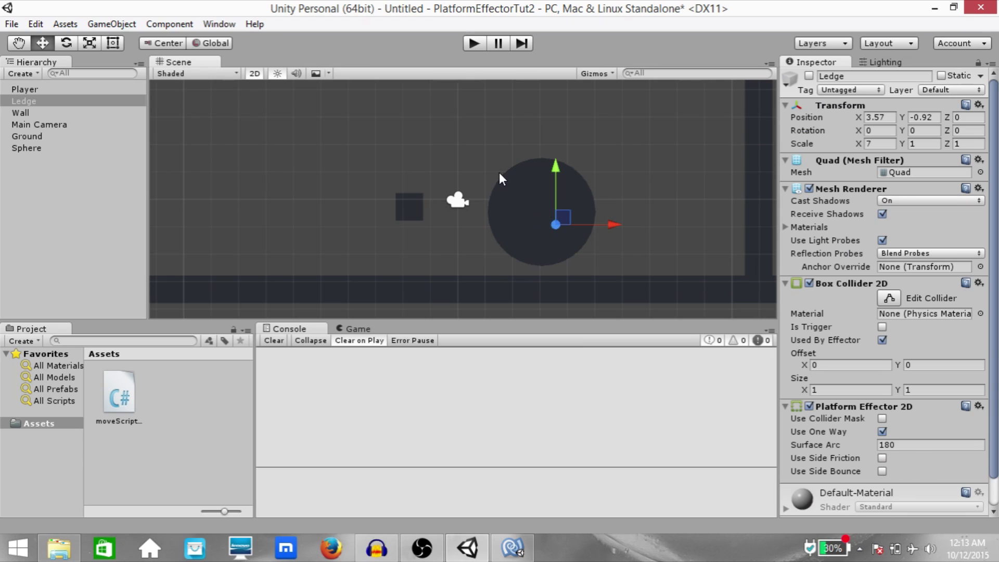
left_click(539, 200)
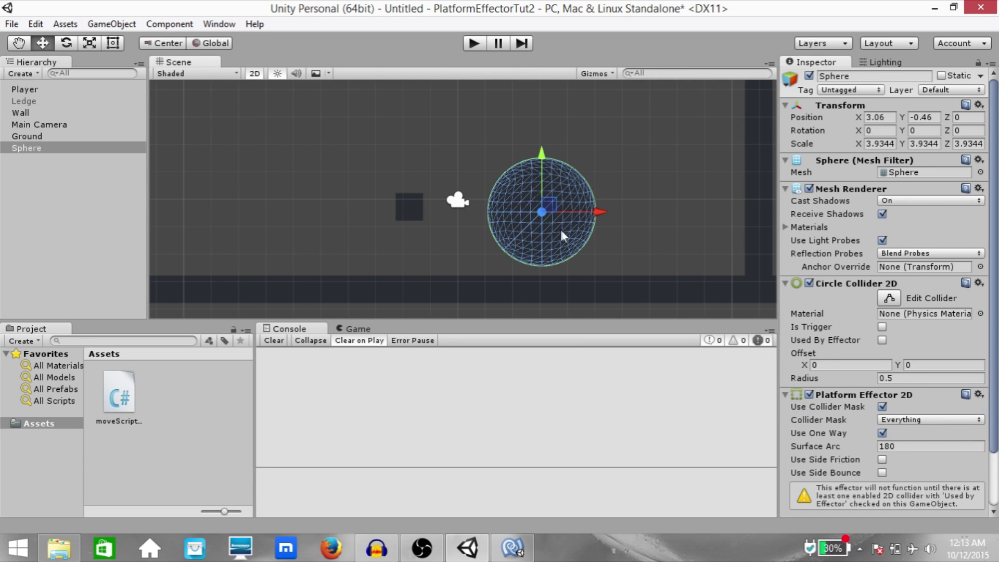
scroll(812, 284, "down", 3)
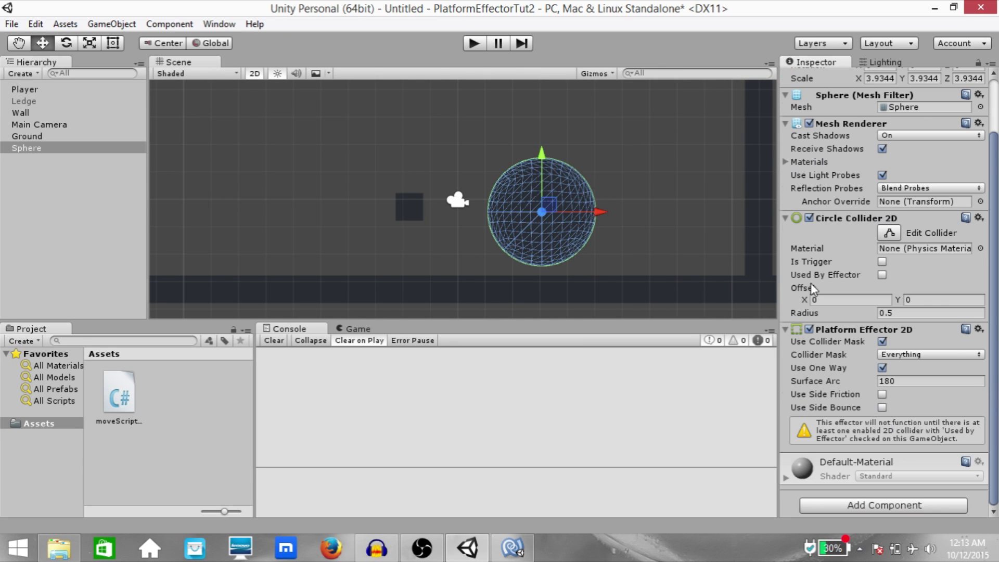
left_click(882, 274)
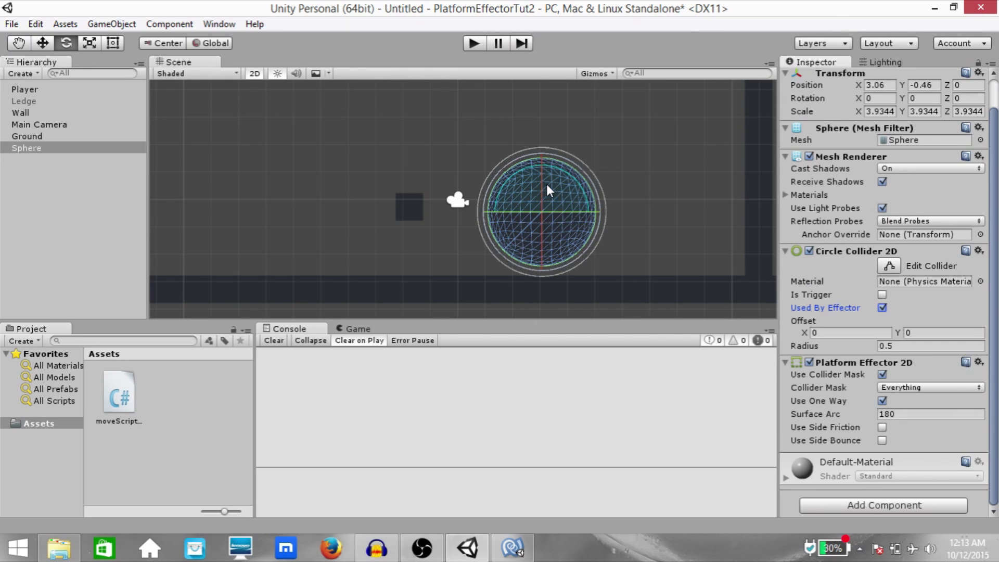
- Scale the Sphere down uniformly to about 3.11
key("e")
key("r")
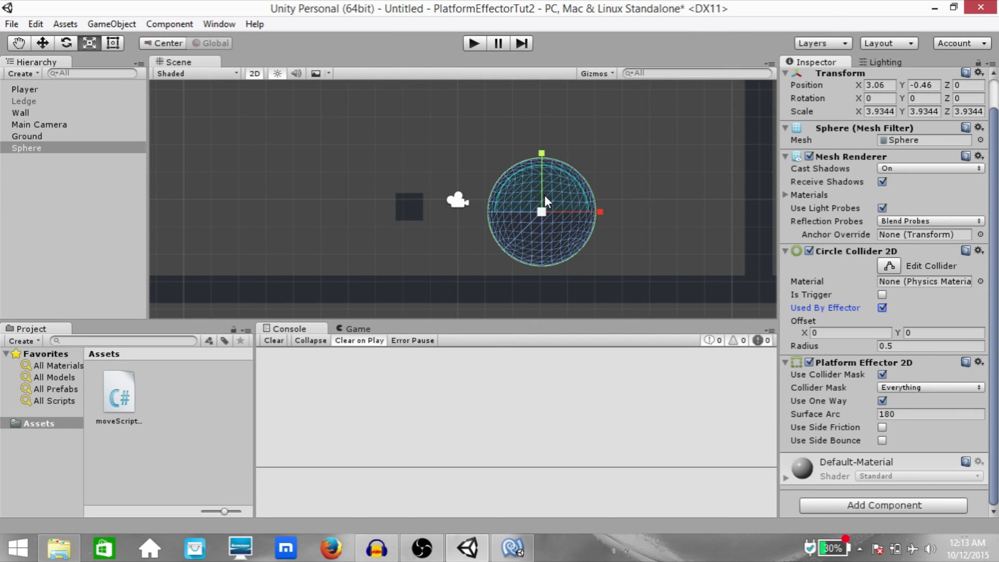
left_click_drag(542, 208, 541, 224)
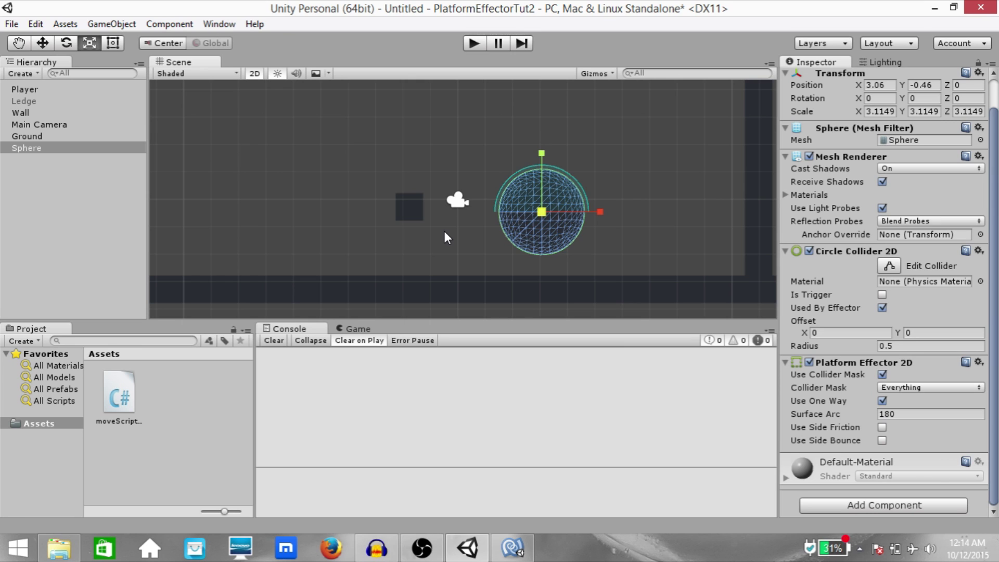
- Start the game and repeatedly jump the Player onto, over and through the Sphere from both sides
key("ctrl+p")
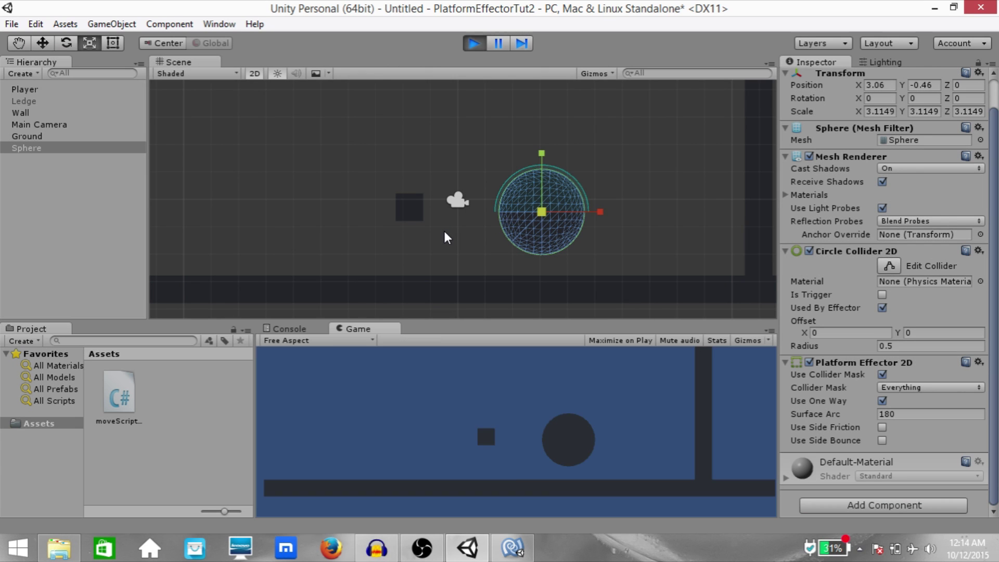
key("Left")
key("space")
key("Right")
key("Left")
key("space")
key("Right")
key("Left")
key("space")
key("Right")
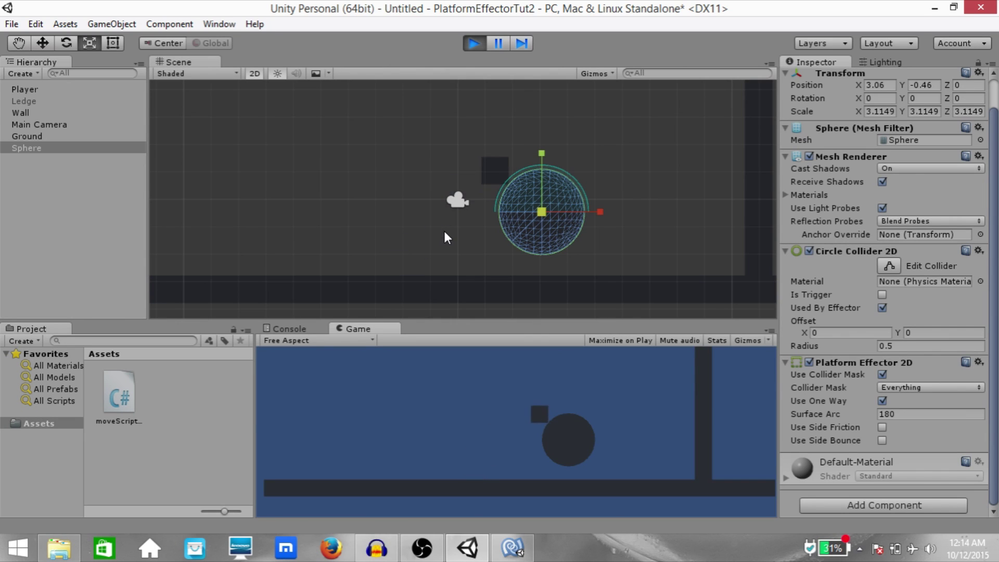
key("Left")
key("space")
key("Right")
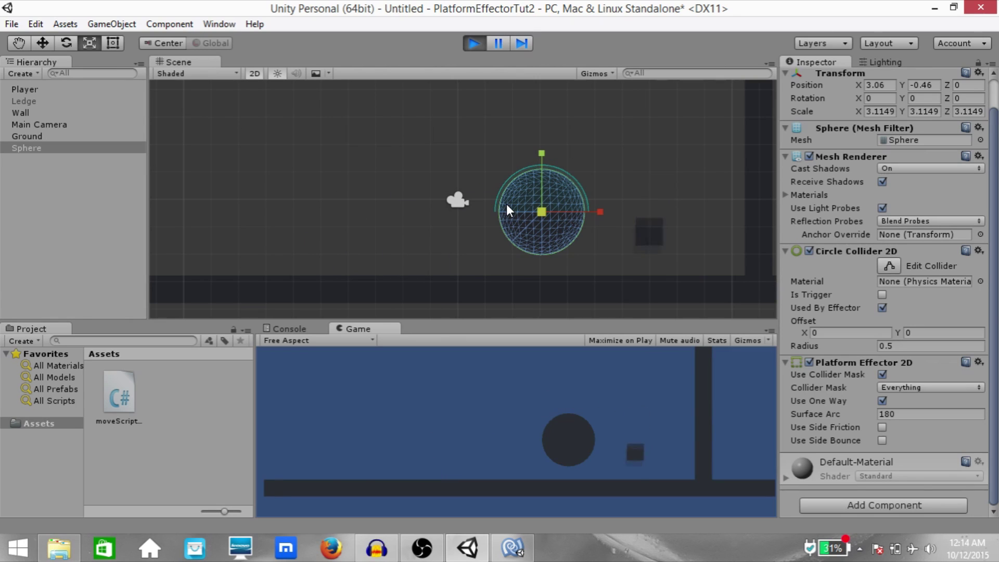
key("Left")
key("space")
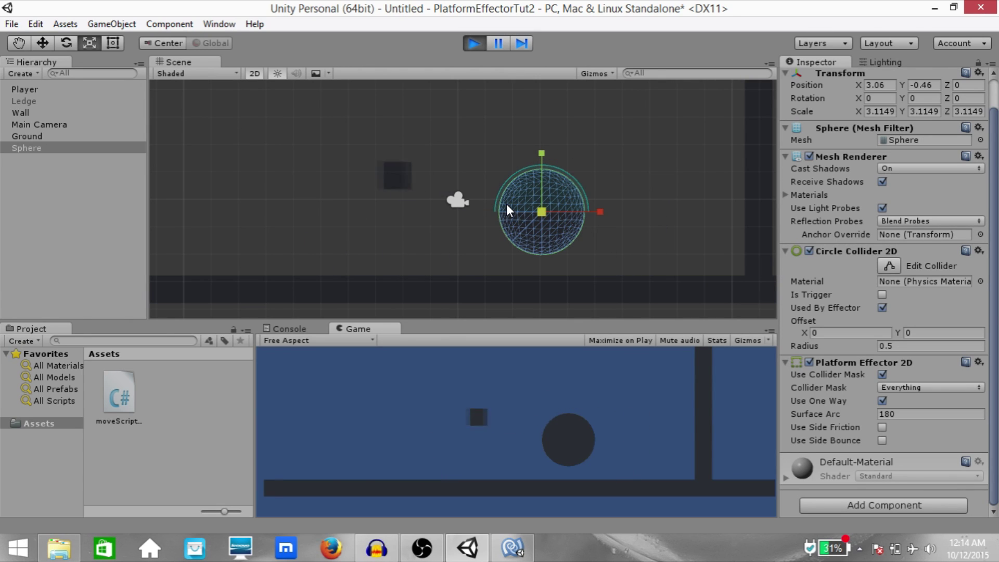
key("Right")
key("space")
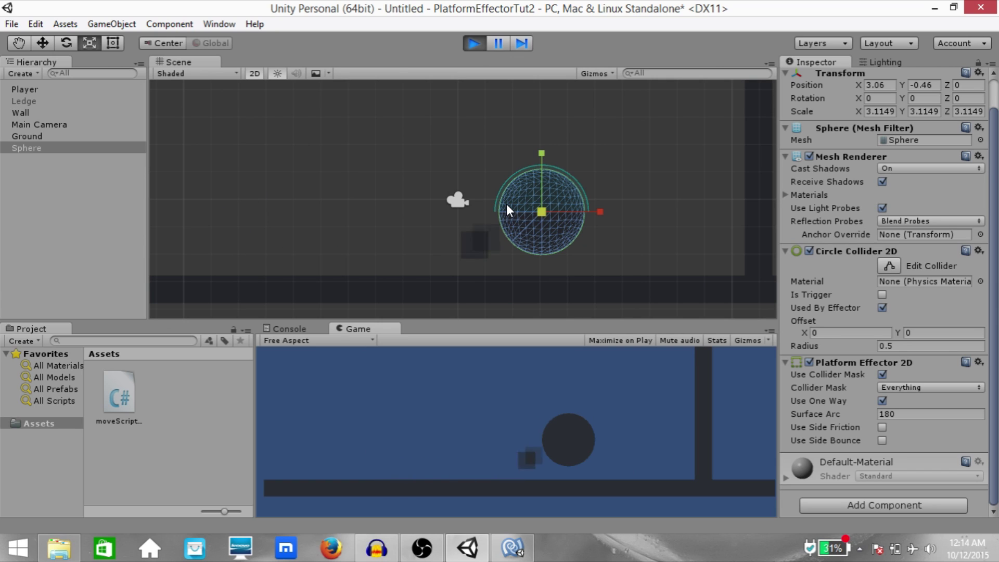
key("Left")
key("space")
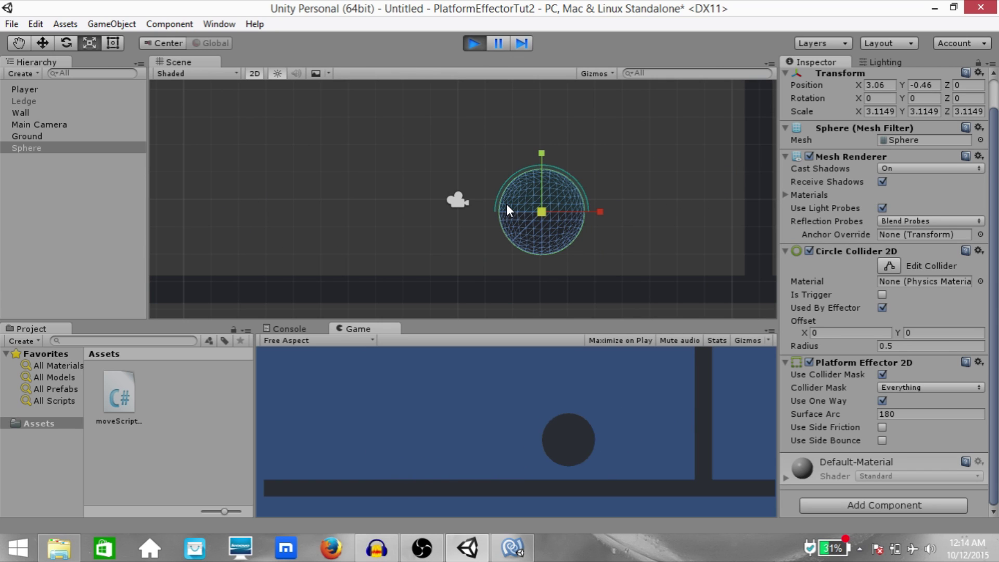
key("Right")
key("space")
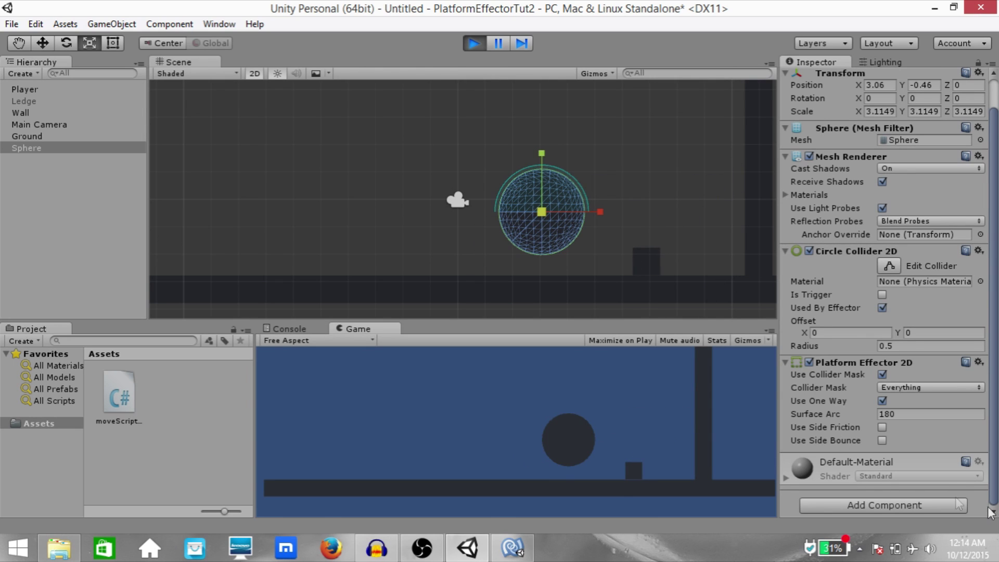
- While the game runs, widen the Surface Arc of the Sphere's Platform Effector 2D to 258.64
left_click_drag(856, 411, 389, 388)
left_click_drag(499, 413, 663, 349)
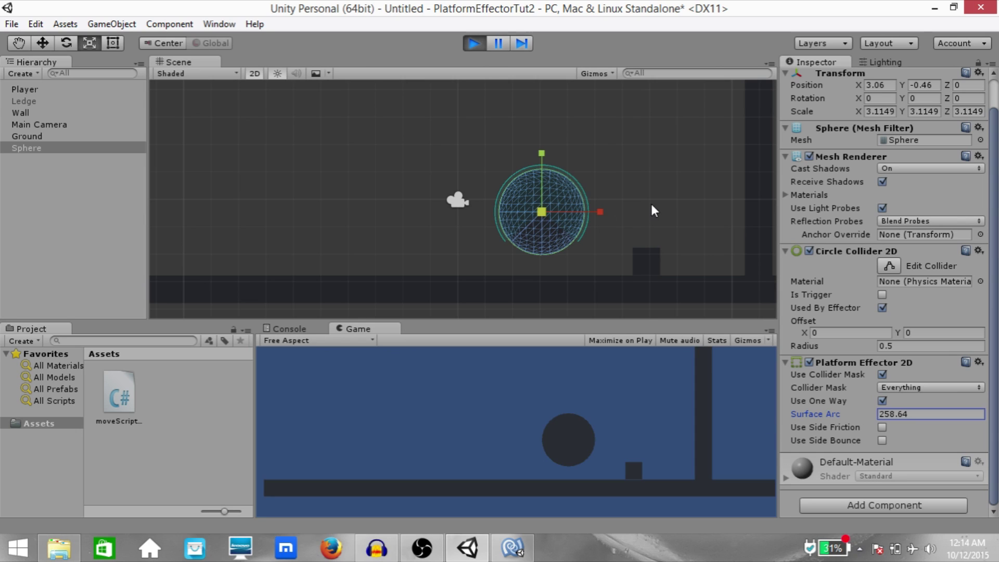
- Playtest the widened surface arc by moving and jumping the Player against the Sphere from both sides
left_click(585, 436)
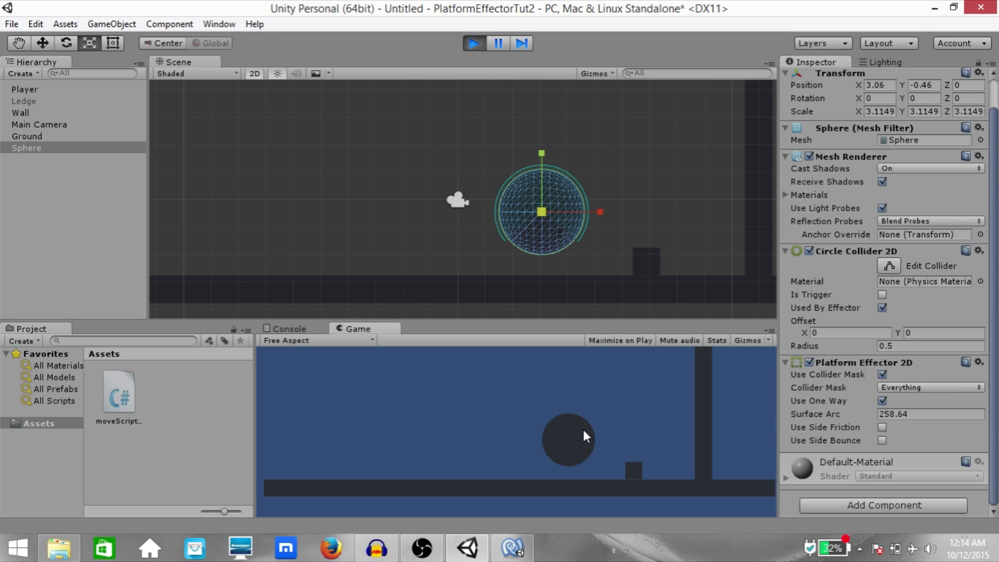
key("Right")
key("Left")
key("space")
key("Right")
key("Left")
key("space")
key("Right")
key("space")
key("Left")
key("Left")
key("Left")
key("Right")
key("space")
key("Left")
key("Left")
key("Right")
key("space")
key("Right")
key("Left")
key("Right")
key("space")
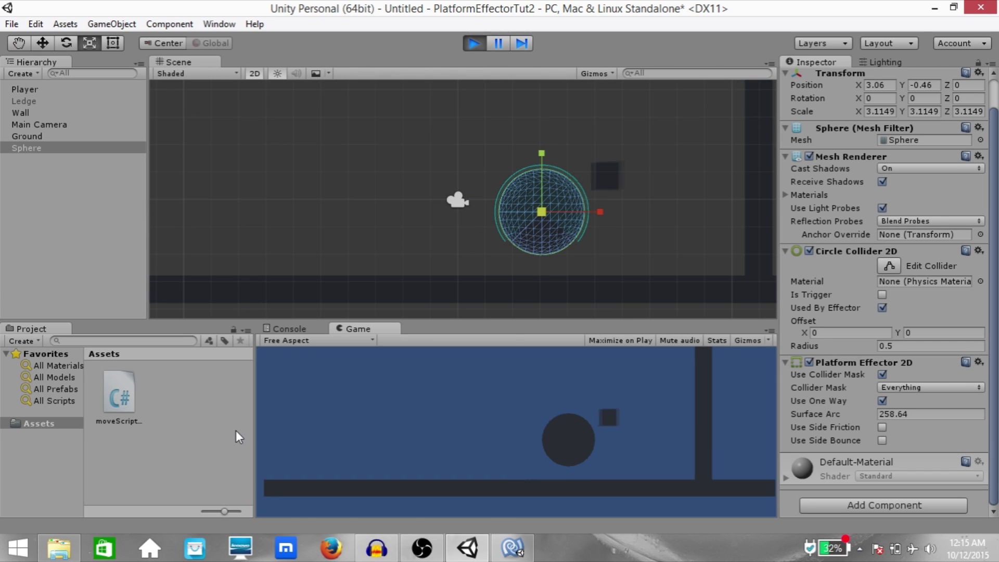
key("Left")
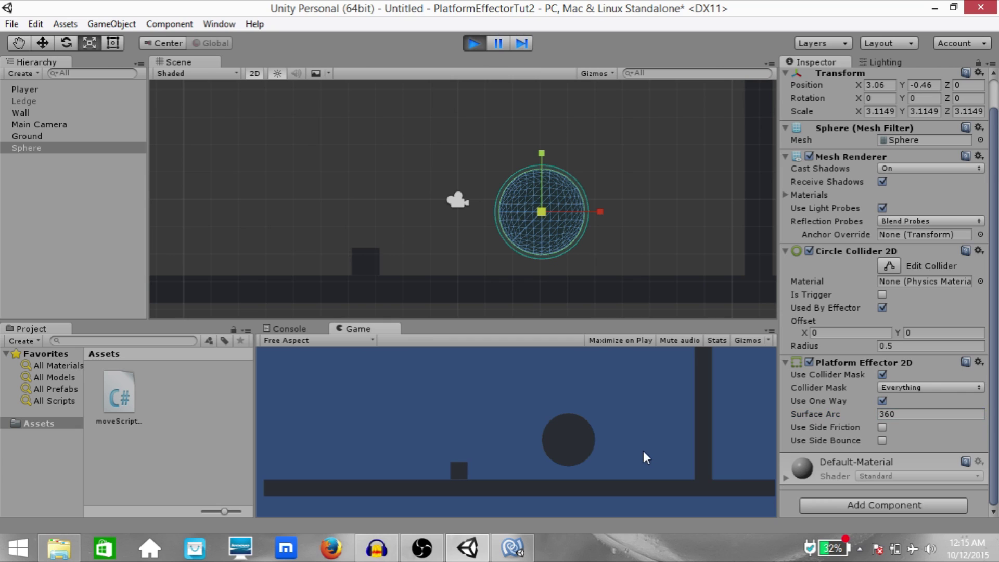
- Move the Player along the ground against the Sphere's lower side to test the 360 surface arc
key("Right")
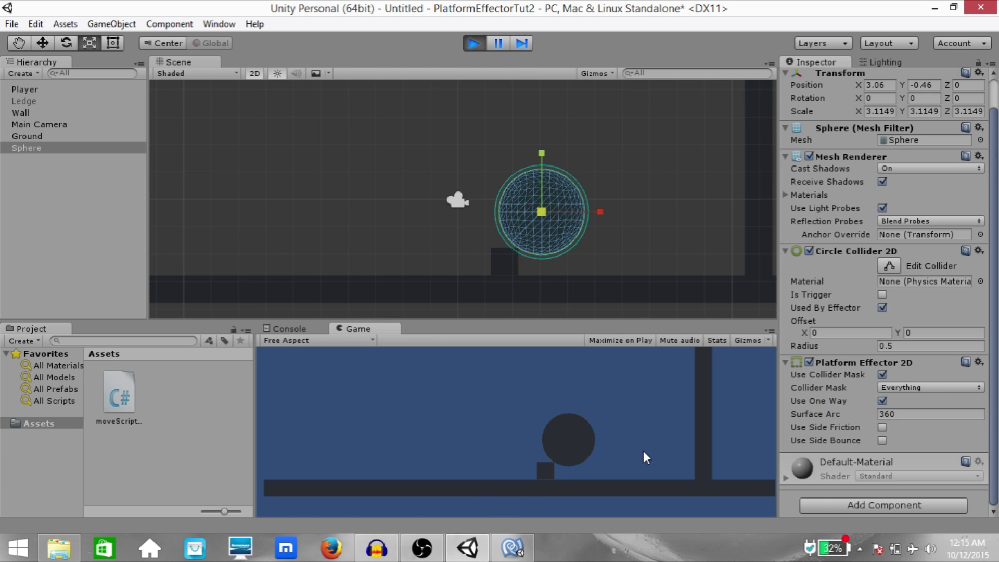
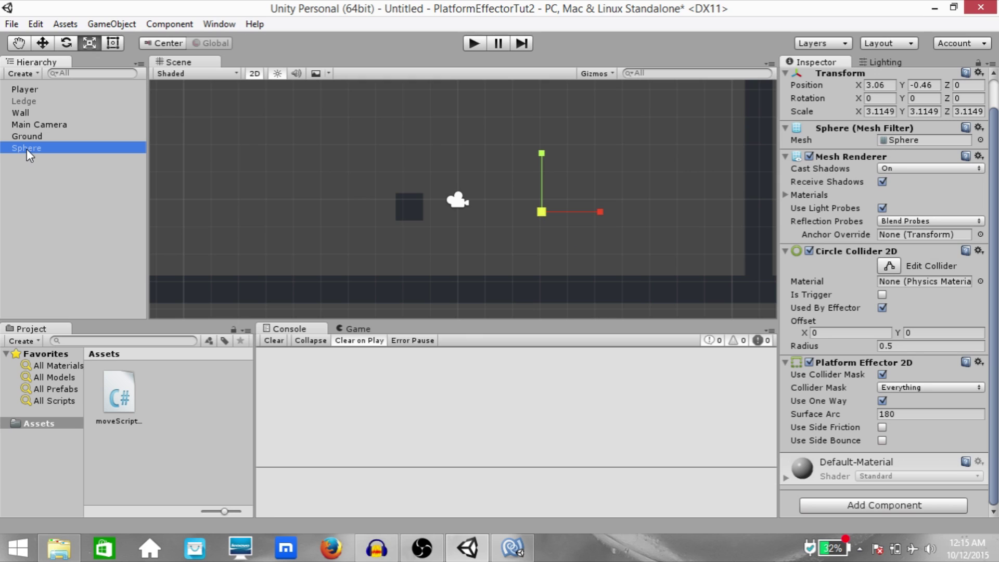
- Activate the Ledge, start the game and jump the Player onto, over and beneath the Ledge to test the 180 surface arc
left_click(24, 100)
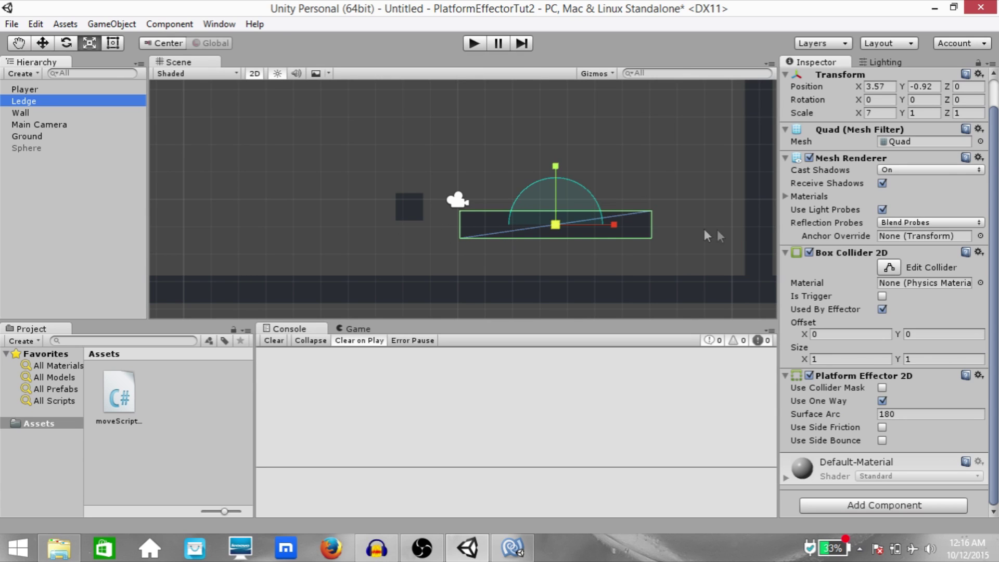
key("ctrl+p")
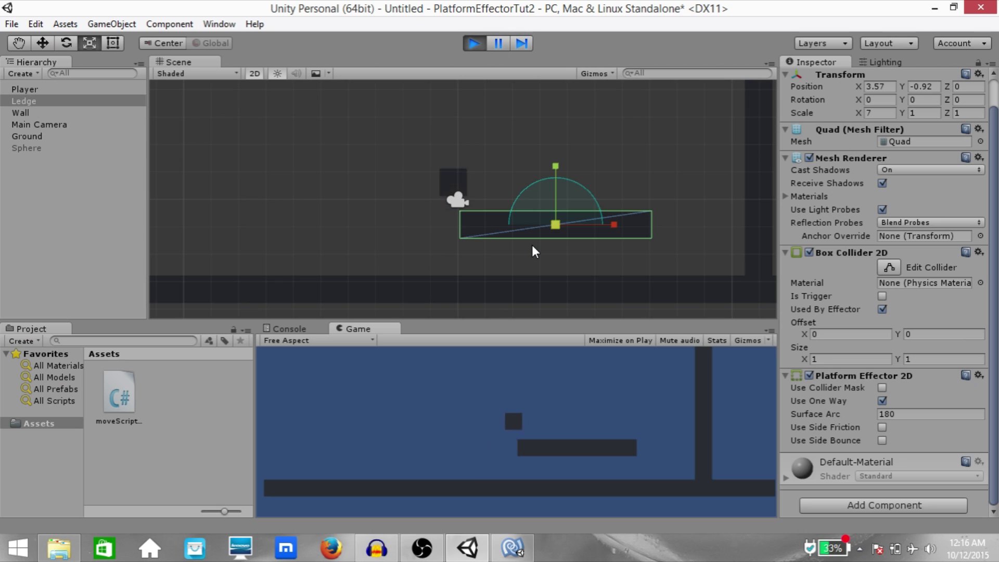
key("space")
key("Right")
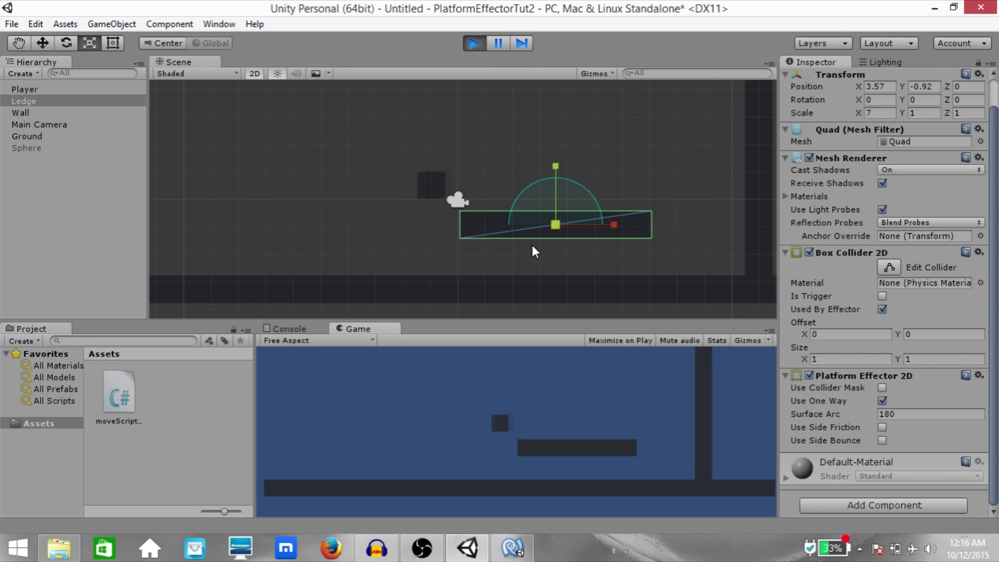
key("Left")
key("space")
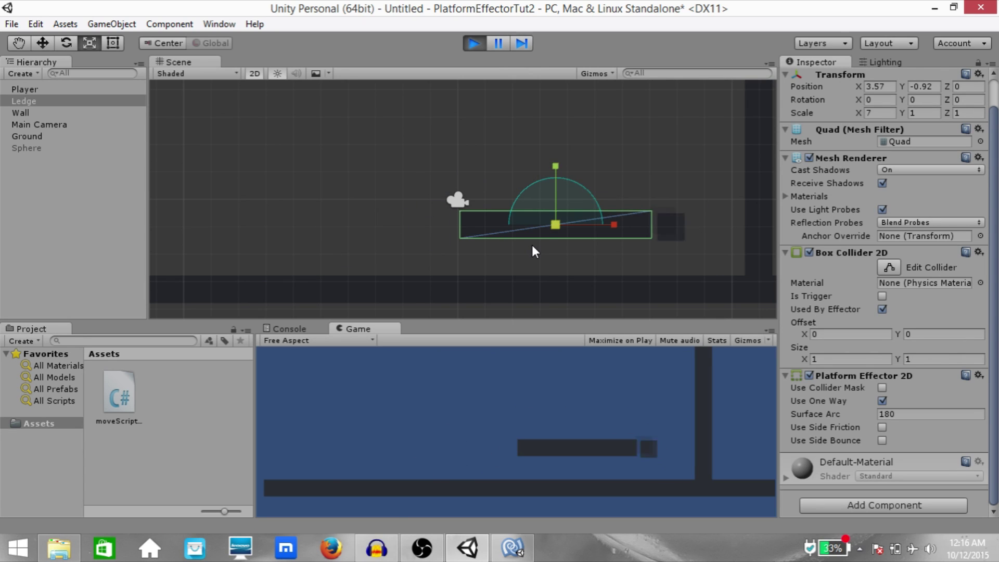
key("Left")
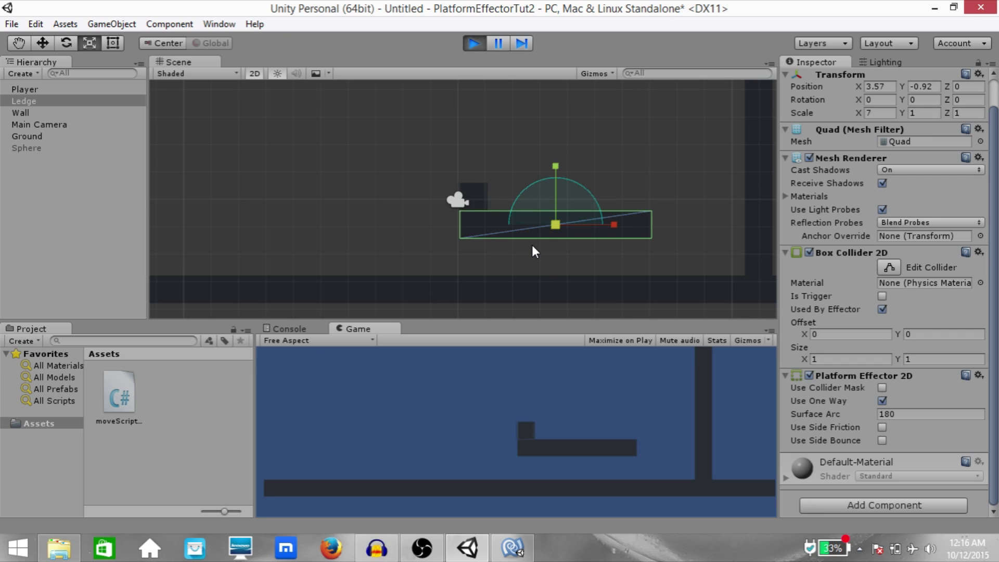
key("Right")
key("space")
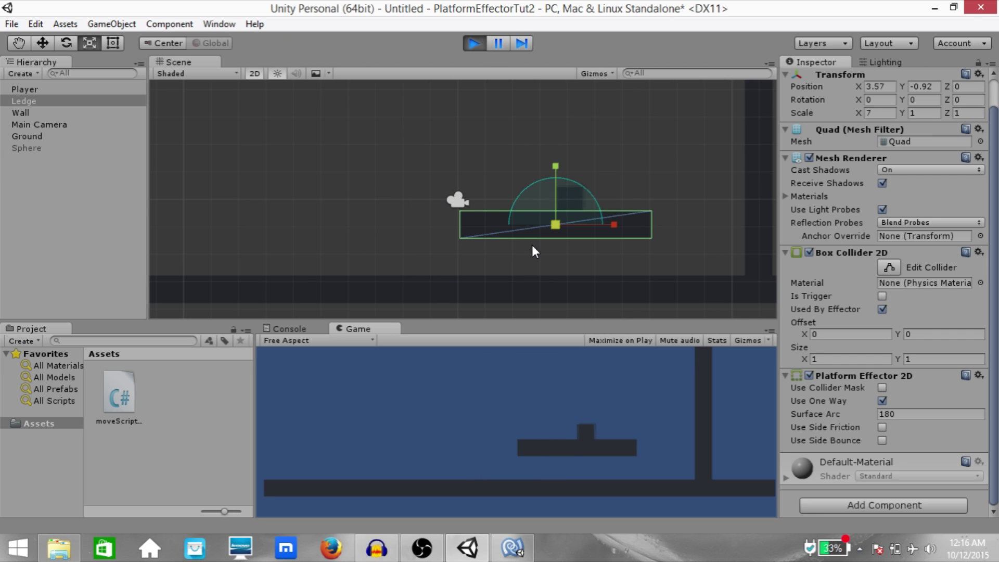
key("Left")
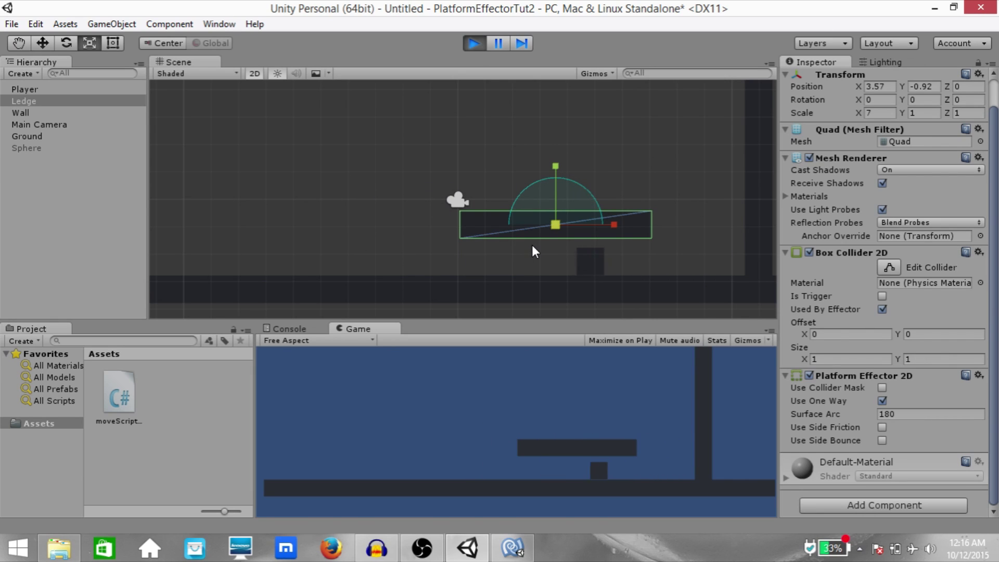
- While the game runs, set the Surface Arc of the Ledge's Platform Effector 2D to 360
left_click(900, 413)
type("360")
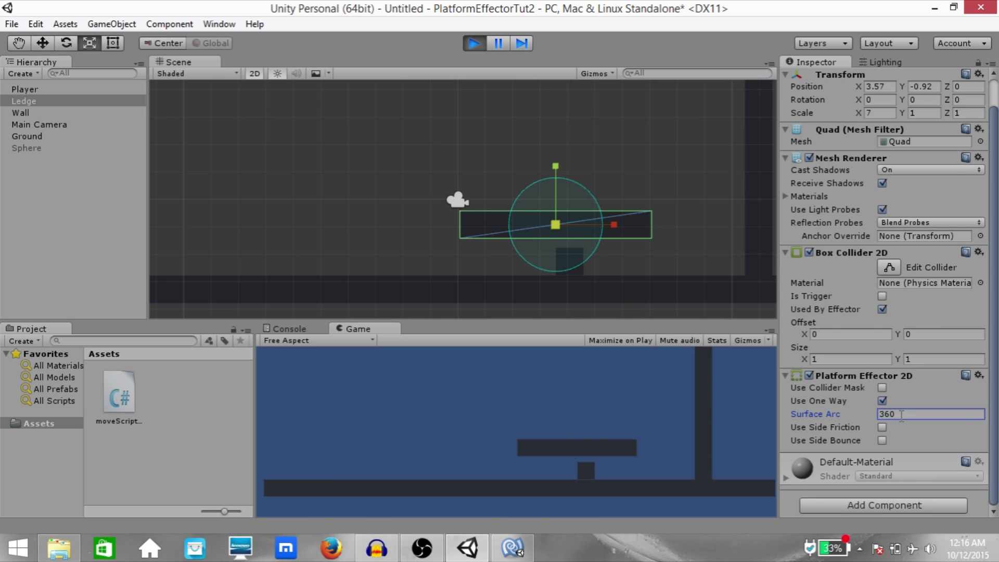
key("Return")
- Move and jump the Player beneath and around the Ledge to test the 360 surface arc
left_click(677, 427)
key("Left")
key("space")
key("Right")
key("Left")
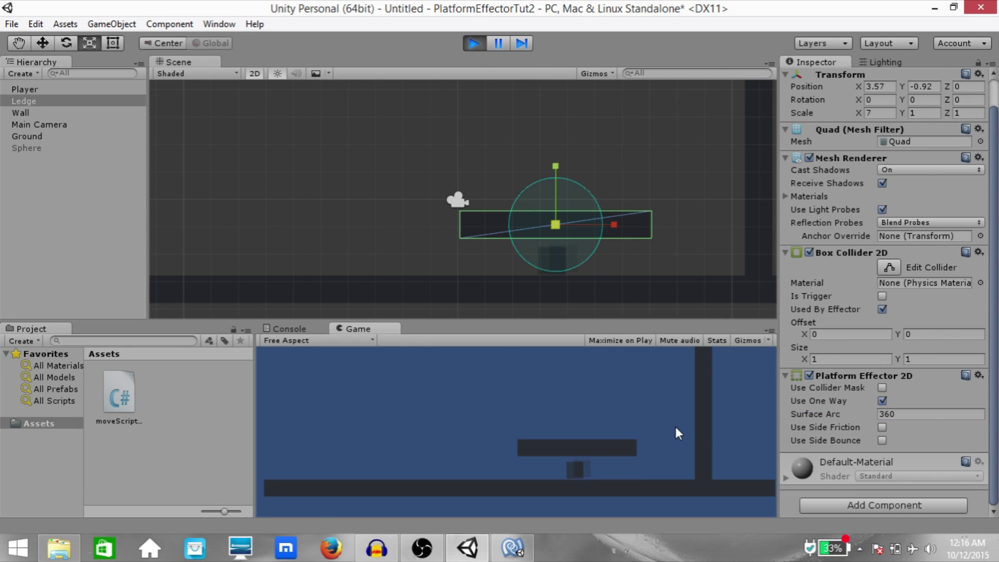
key("Right")
key("space")
key("Left")
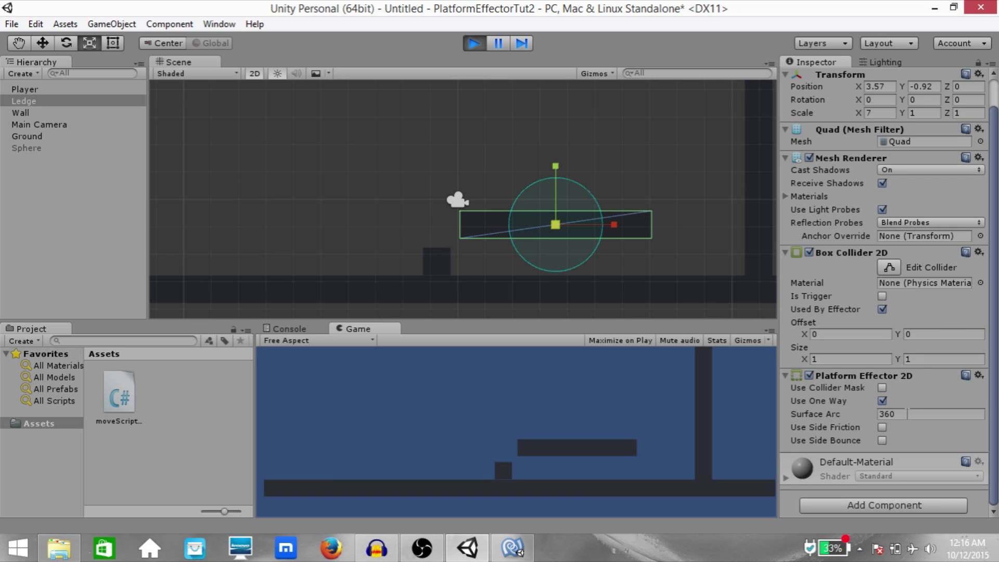
- Reselect the Ledge in the running scene and set its Platform Effector 2D Surface Arc to 5
left_click(907, 414)
type("1")
mouse_move(594, 231)
middle_mouse_down()
mouse_move(591, 208)
mouse_move(602, 248)
middle_mouse_up()
left_click(541, 274)
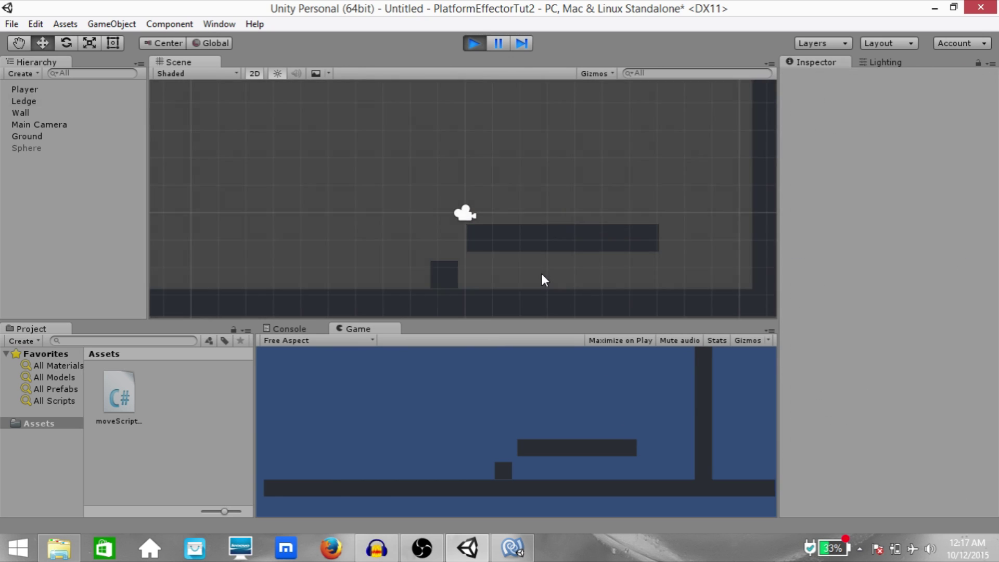
left_click(539, 246)
left_click(924, 444)
type("5")
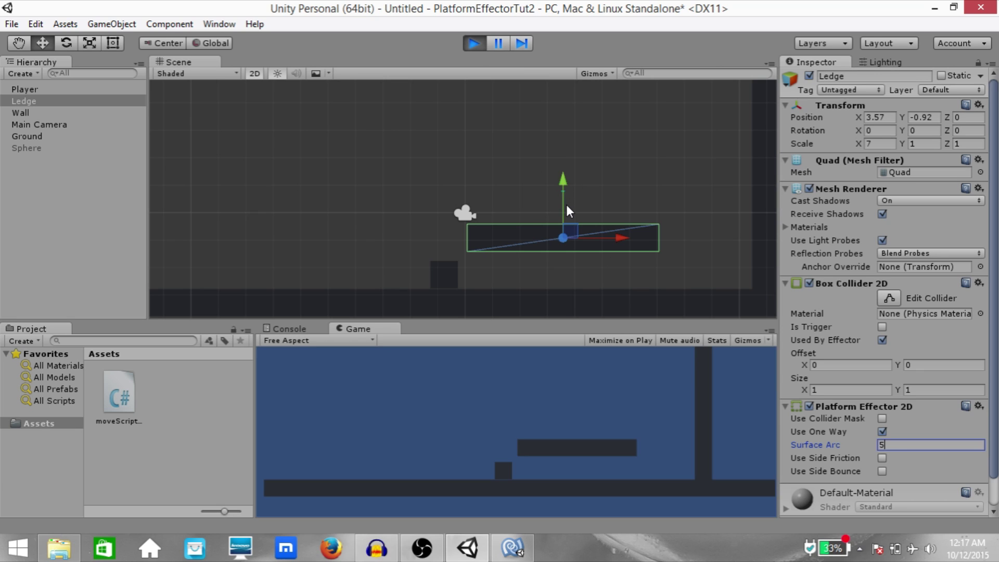
- Playtest the surface arc of 5 by repeatedly jumping the Player over, onto and under the Ledge from both sides
left_click(492, 436)
key("Left")
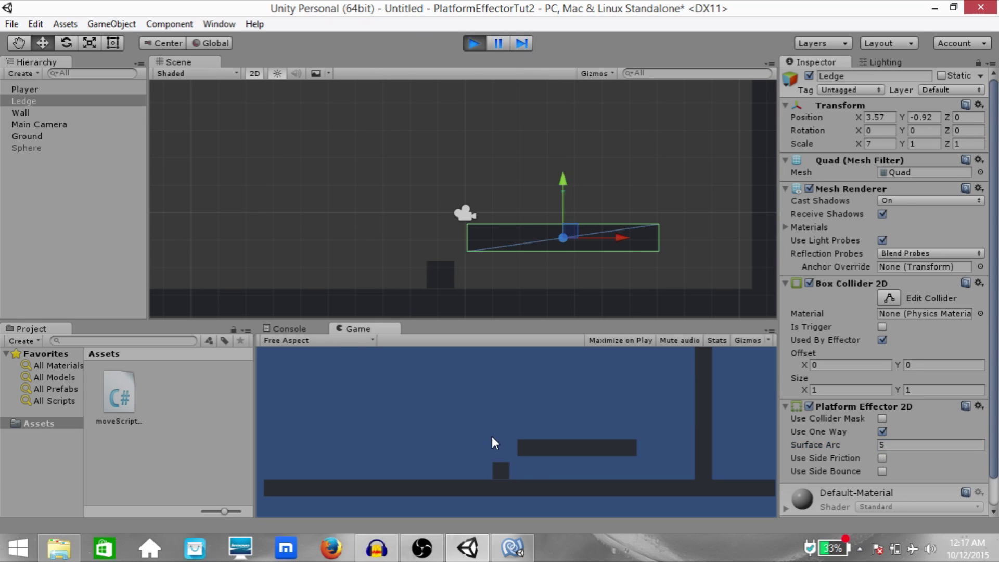
key("Right")
key("space")
key("Left")
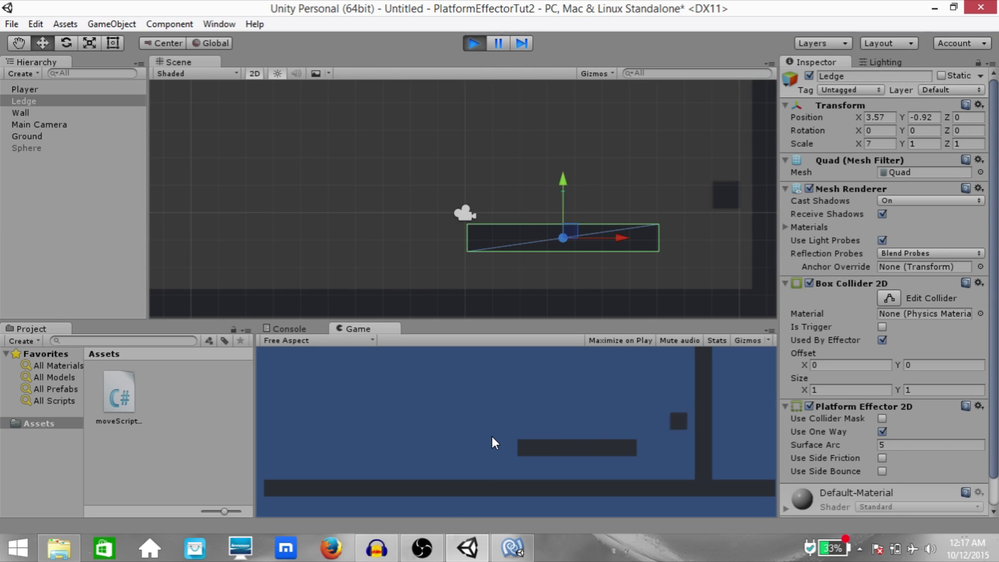
key("space")
key("space")
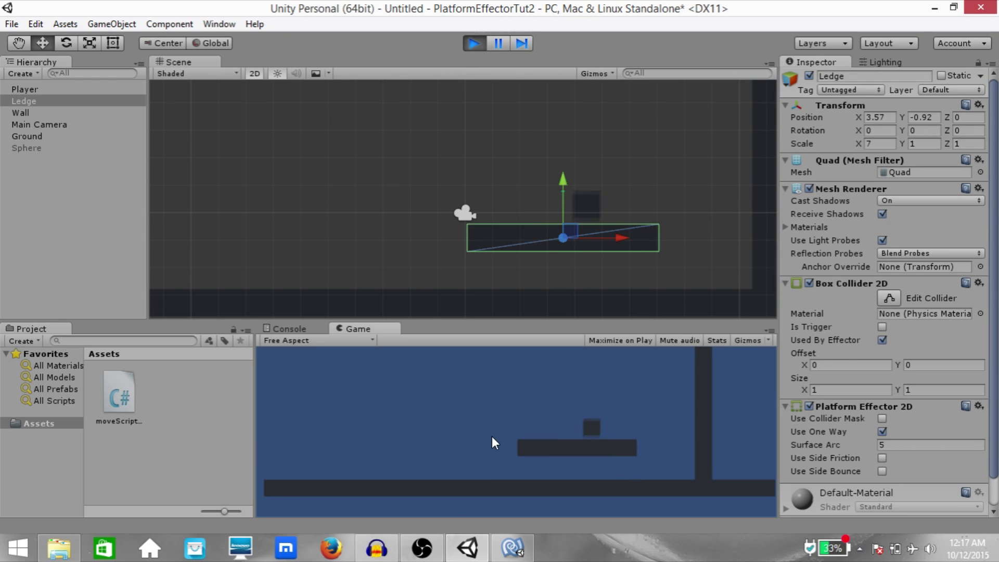
key("Left")
key("Right")
key("space")
key("Left")
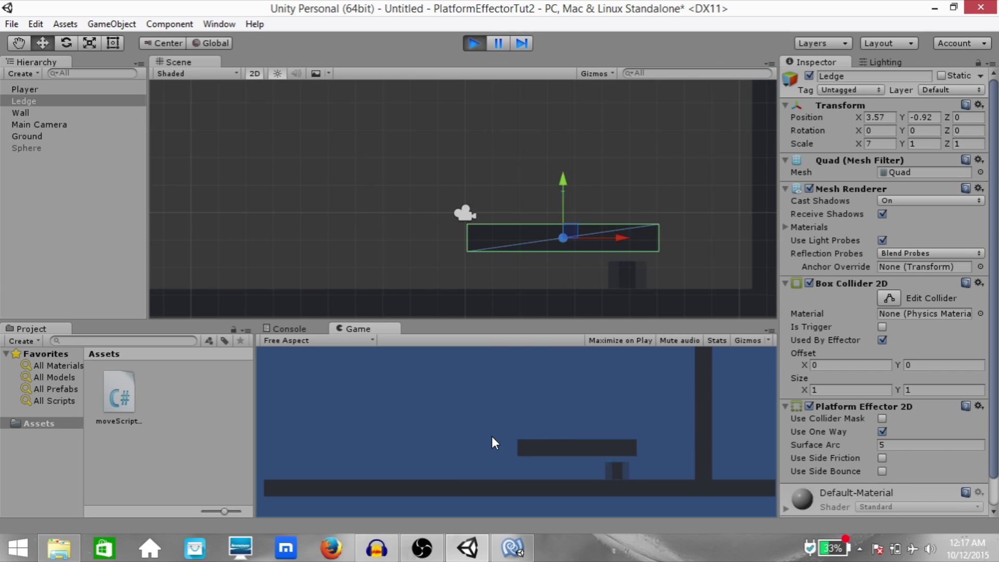
key("space")
key("Right")
key("space")
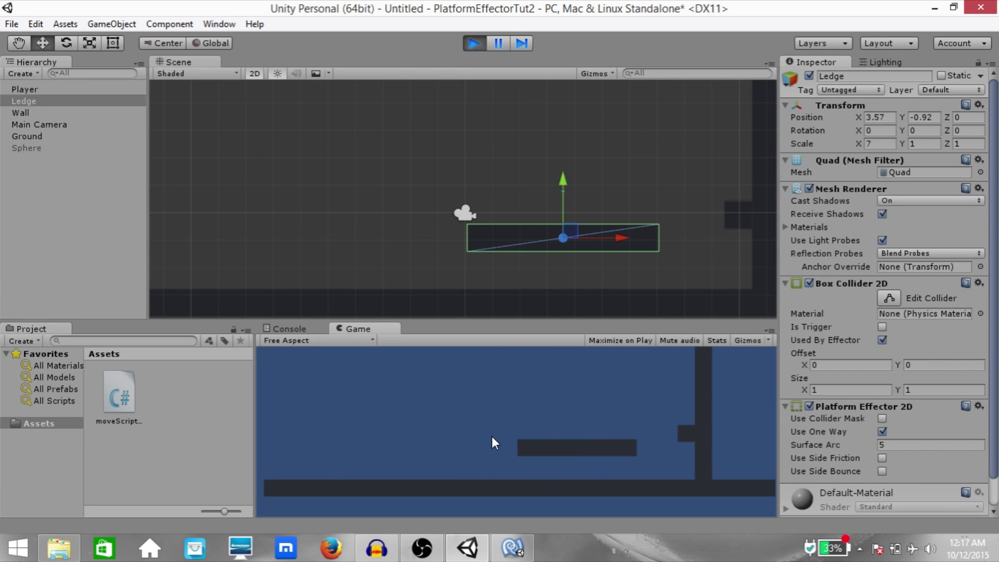
key("Left")
key("space")
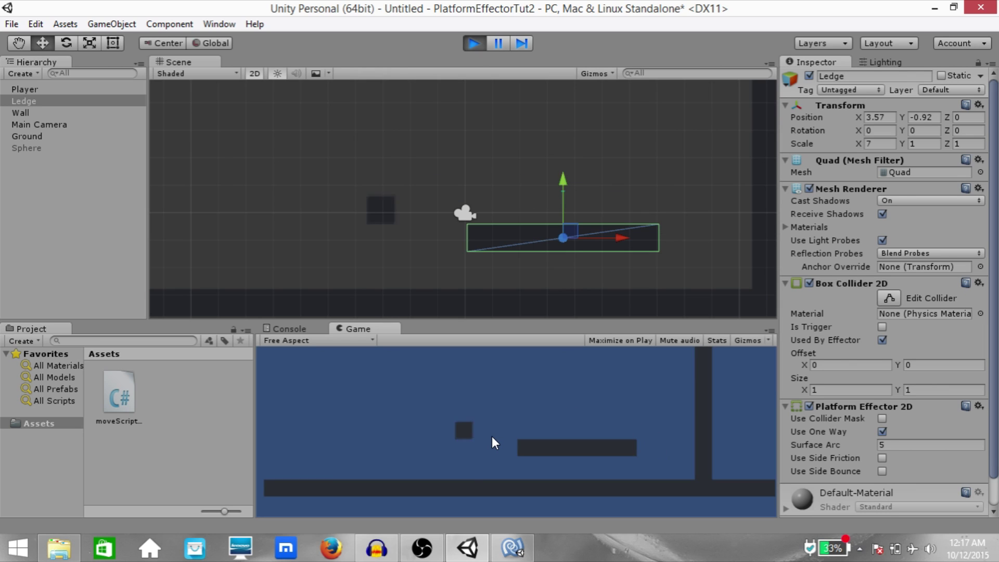
key("Right")
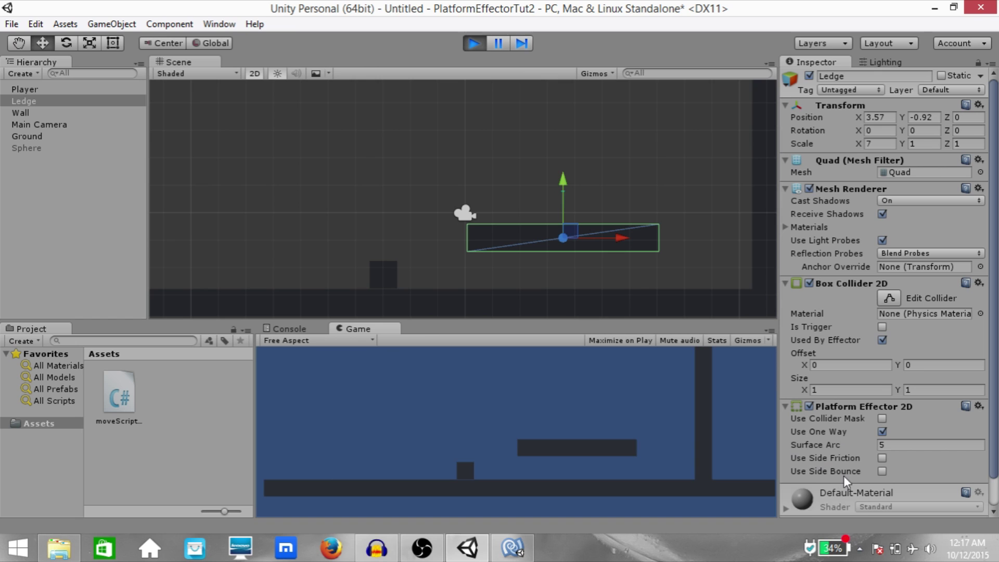
- Stop the game, create a Physics2D Material in Assets and assign it to the Player's Box Collider 2D
key("ctrl+p")
right_click(196, 408)
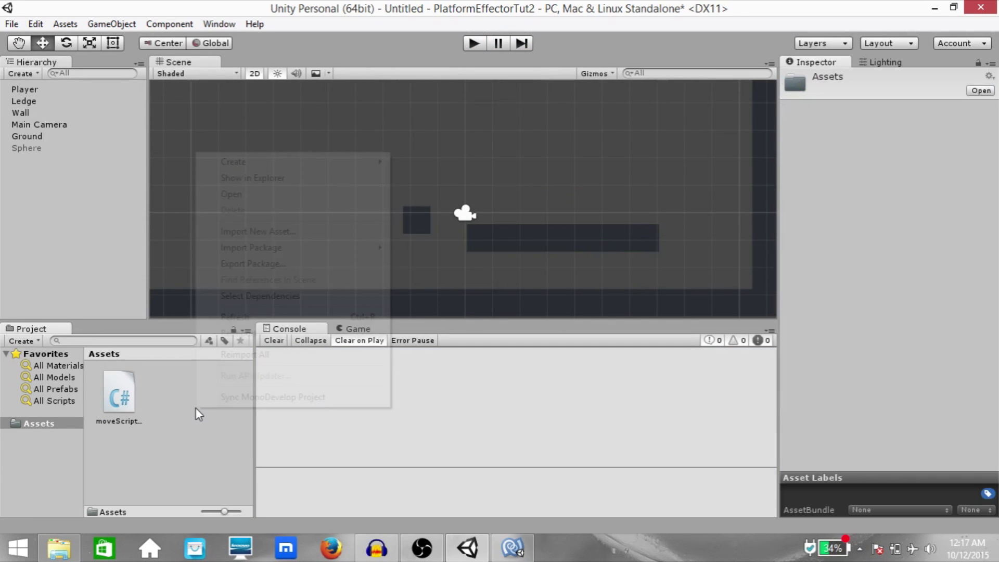
key("Down")
key("Right")
key("Down")
key("Down")
key("Down")
key("Down")
key("Down")
key("Down")
key("Down")
key("Down")
key("Down")
key("Down")
key("Down")
key("Down")
key("Down")
key("Down")
key("Down")
key("Down")
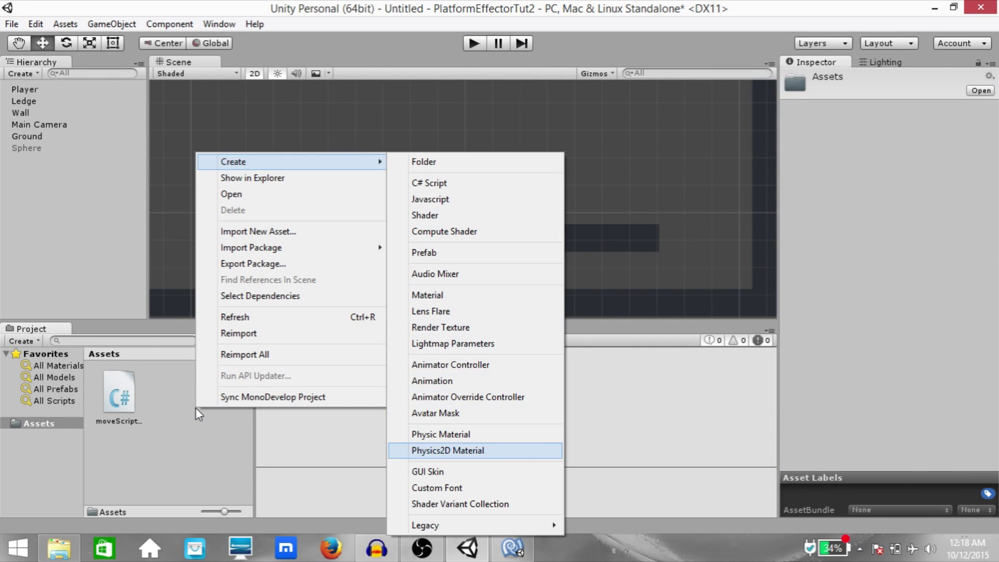
key("Return")
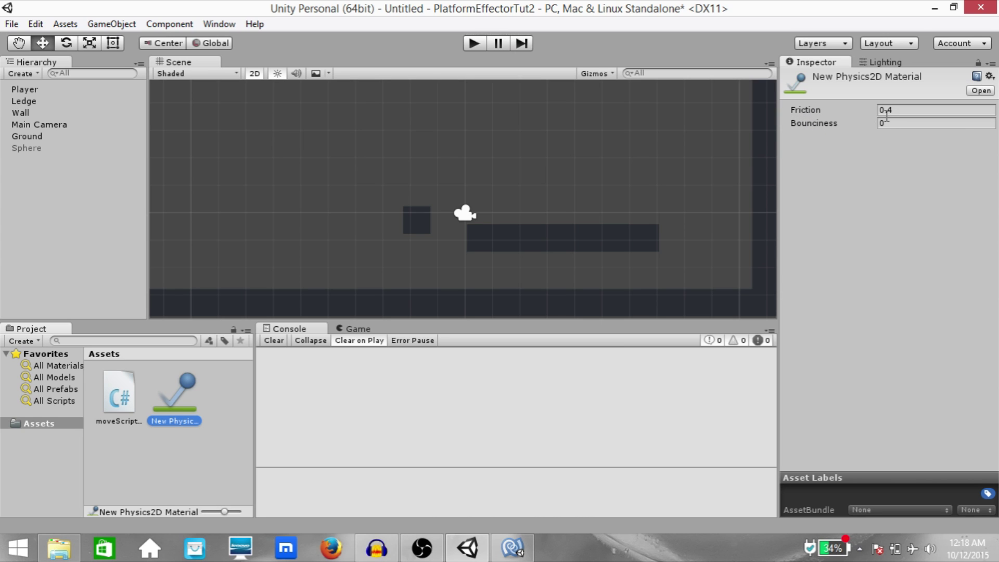
left_click_drag(187, 384, 417, 219)
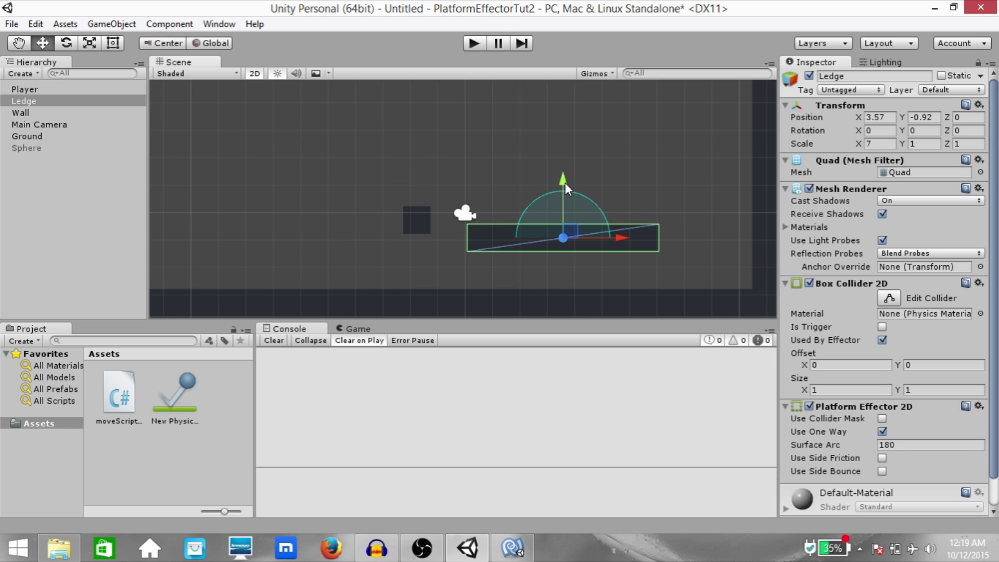
- Raise the Ledge to Y position 0.29 and stretch it vertically to a Y scale of 6.0125
left_click_drag(565, 183, 570, 10)
key("r")
left_click_drag(602, 420, 606, 400)
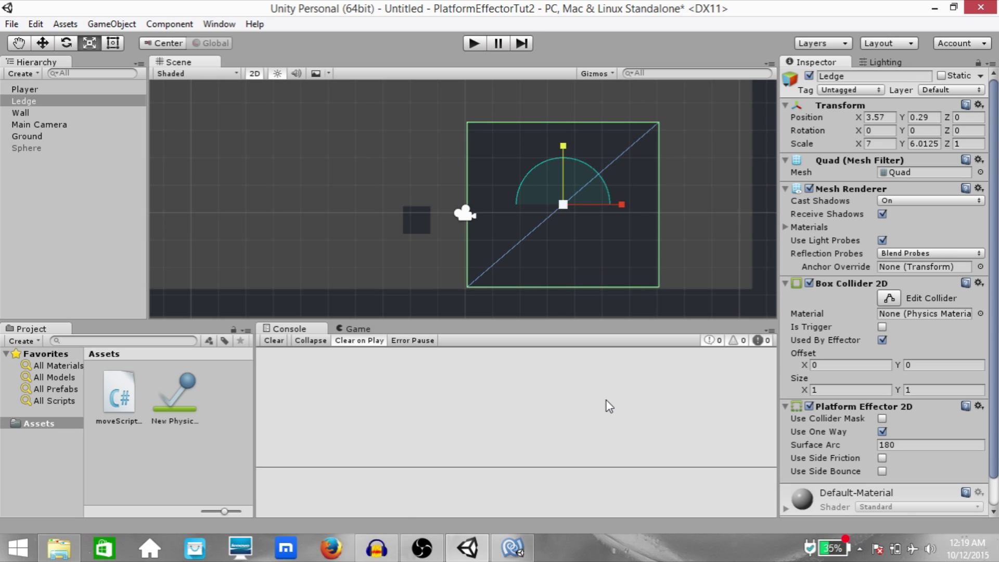
key("w")
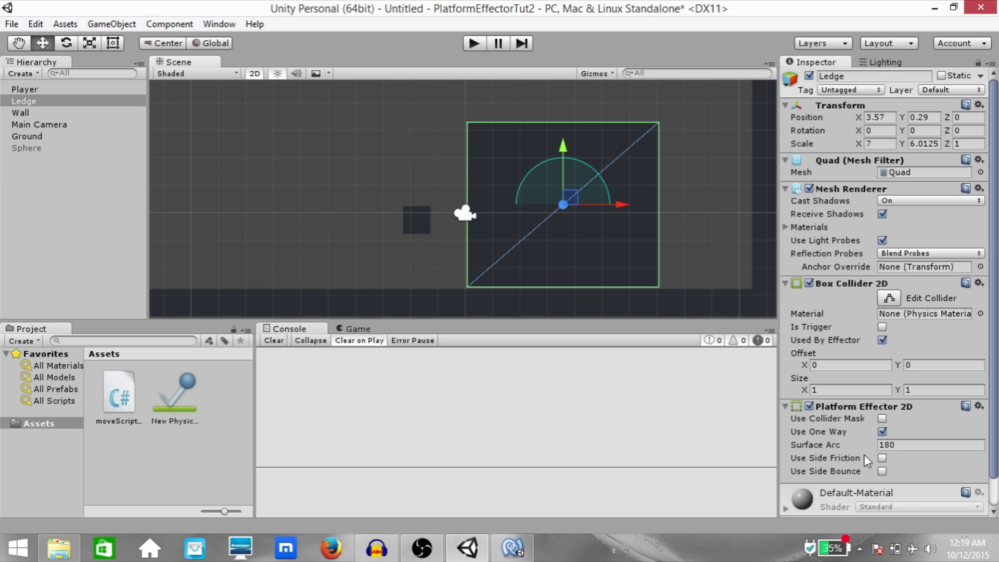
- Start the game and push and jump the Player against the tall Ledge's side with Use Side Friction off
key("ctrl+p")
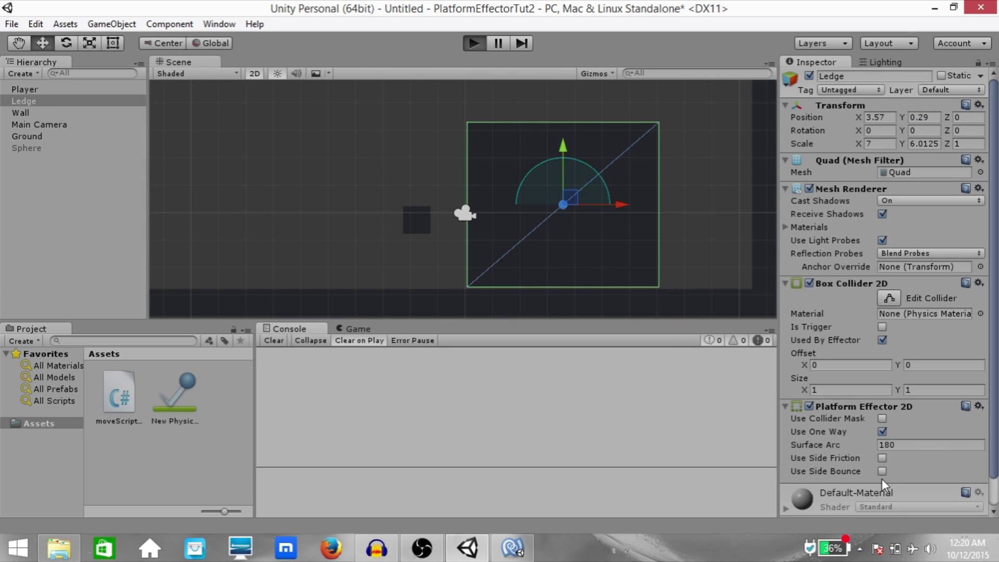
key("ctrl+p")
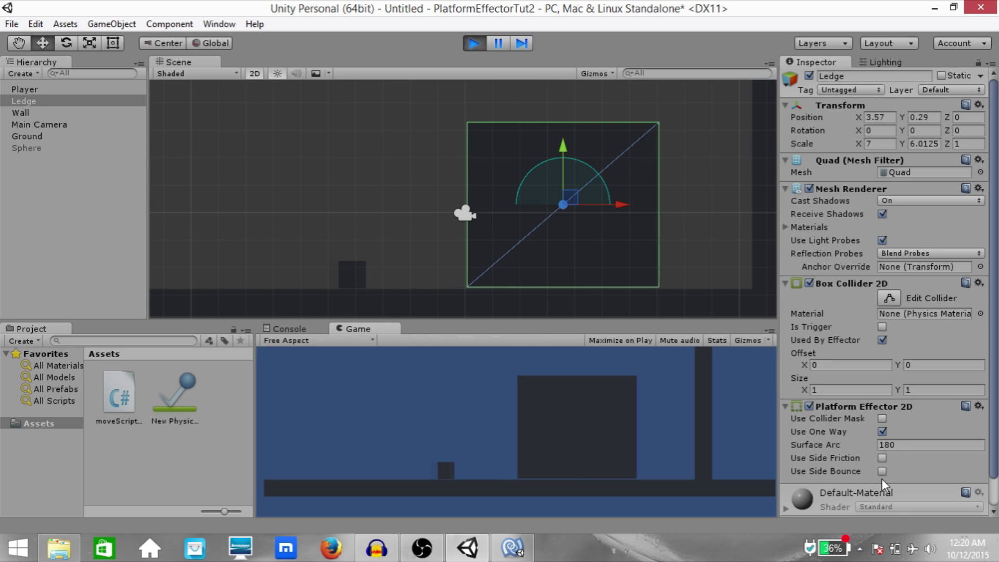
key("Right")
key("space")
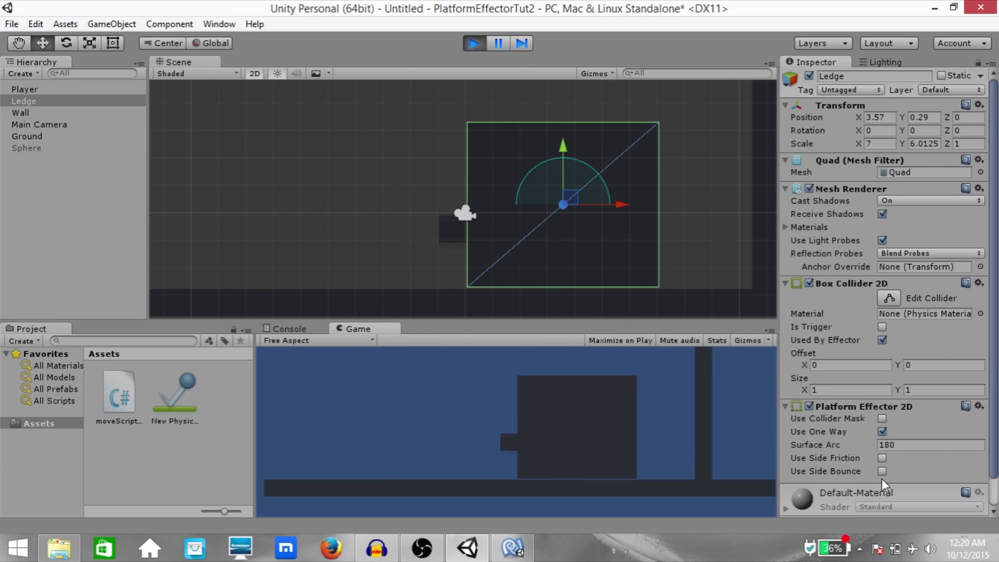
key("Left")
key("space")
key("Right")
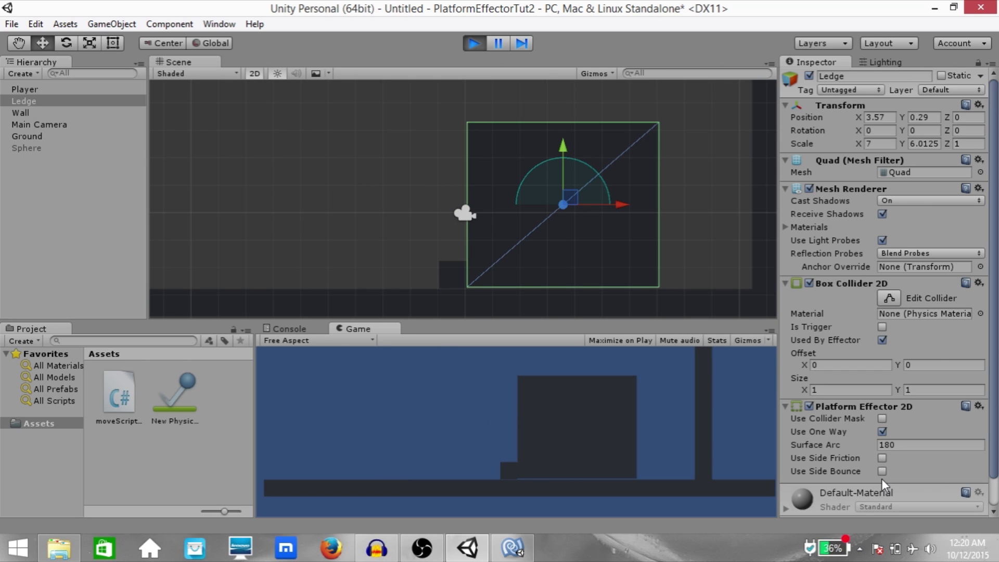
- Switch to MonoDevelop, examine the AddForce movement code in moveScript01.cs, and return to Unity
left_click(515, 546)
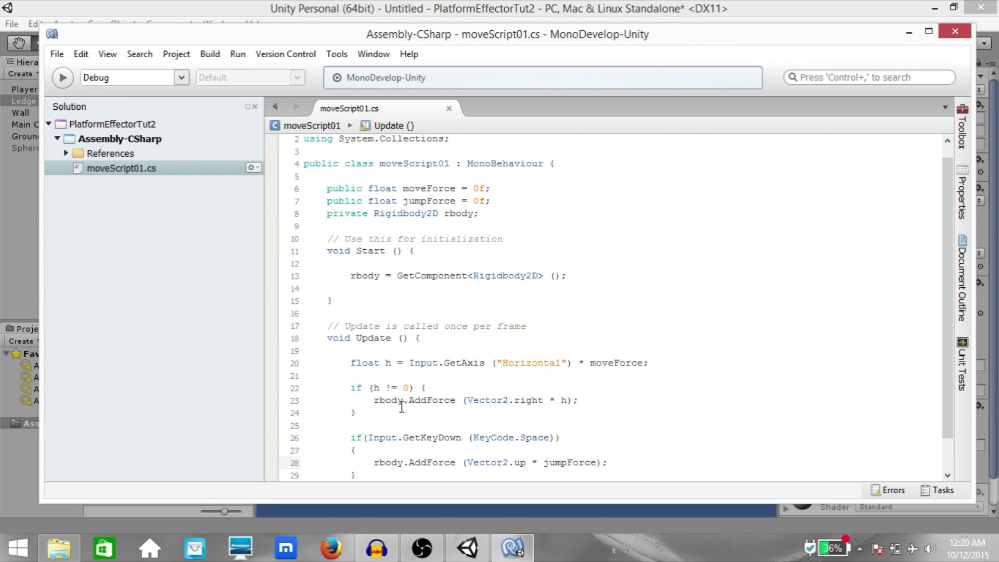
mouse_move(416, 404)
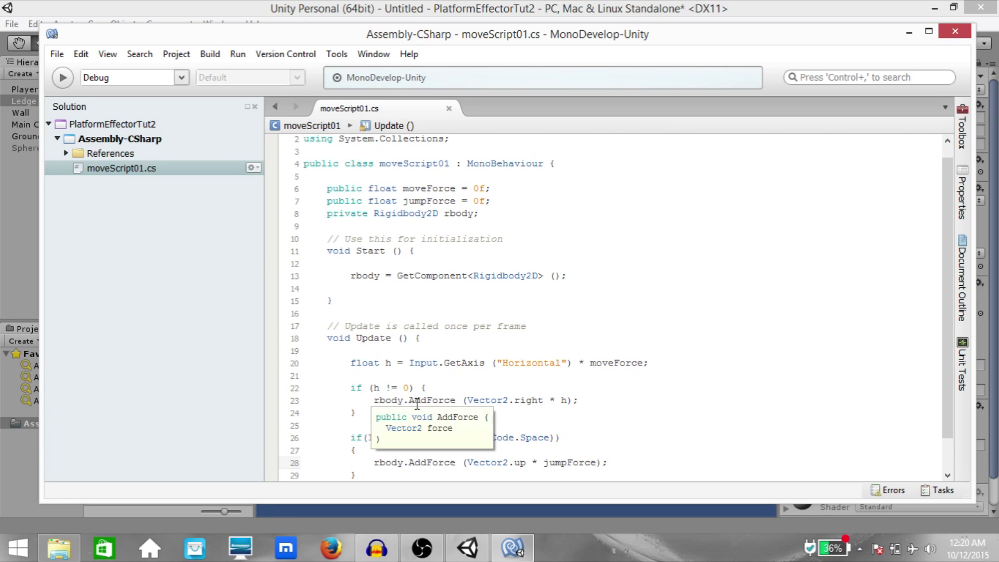
key("alt+Tab")
- Repeat the frictionless side test by jumping the Player against the Ledge's left face and moving it away
key("Left")
key("space")
key("Right")
key("Left")
key("Right")
key("space")
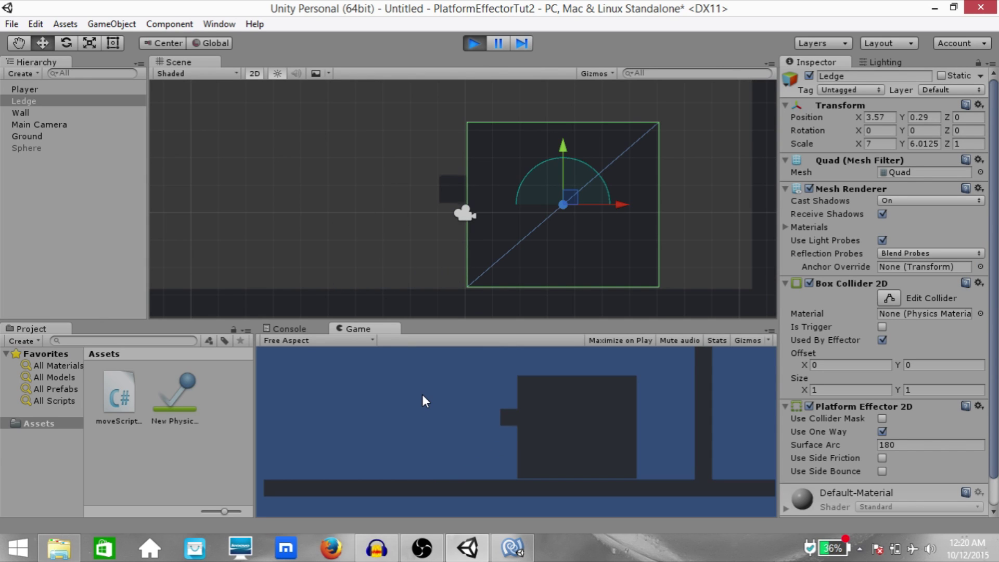
key("Left")
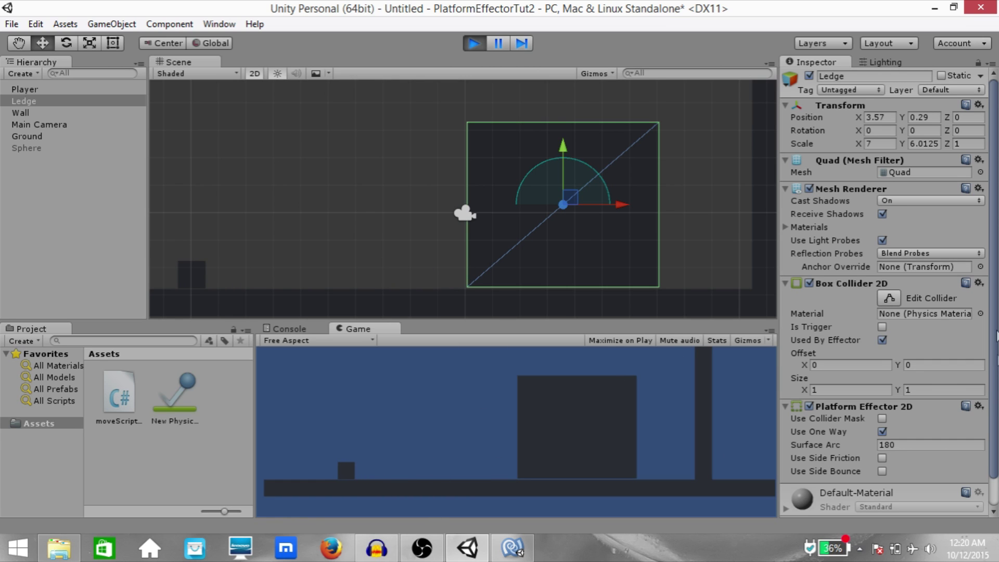
- Enable Use Side Friction on the Ledge's Platform Effector 2D and jump the Player against its side to test it
left_click(879, 455)
key("Right")
key("space")
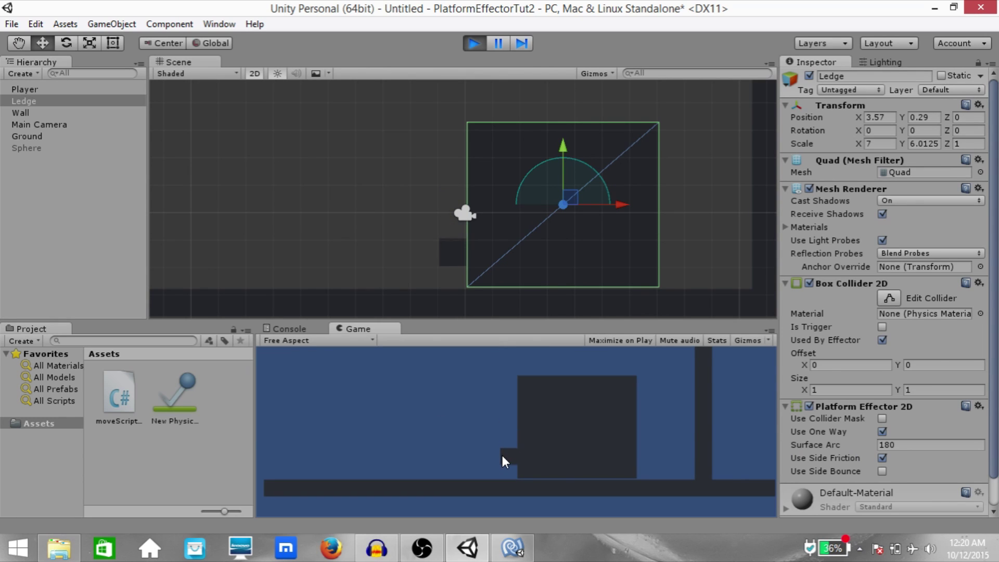
key("Left")
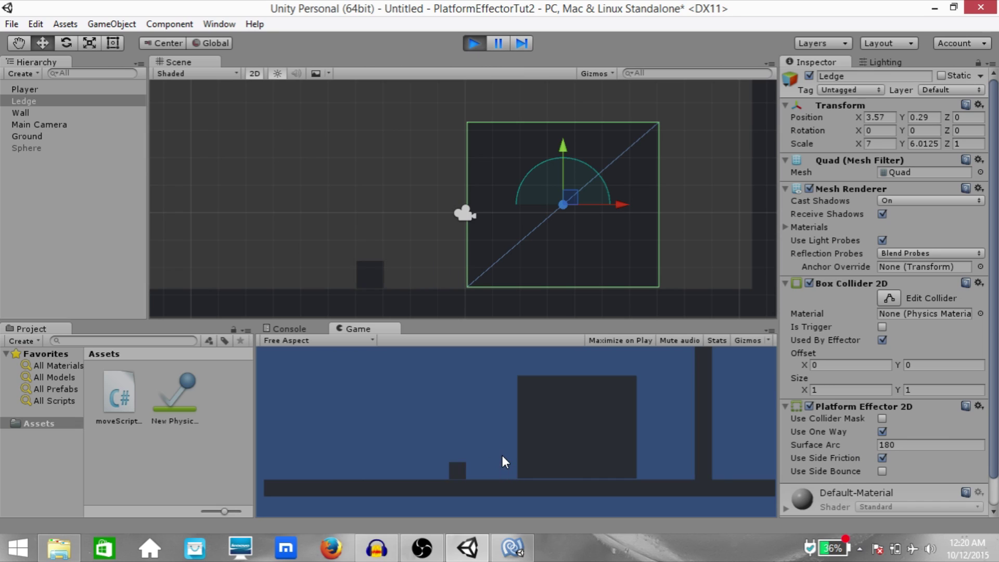
- Jump the Player against the Ledge's side again with Use Side Friction on, and stop the game
key("Right")
key("space")
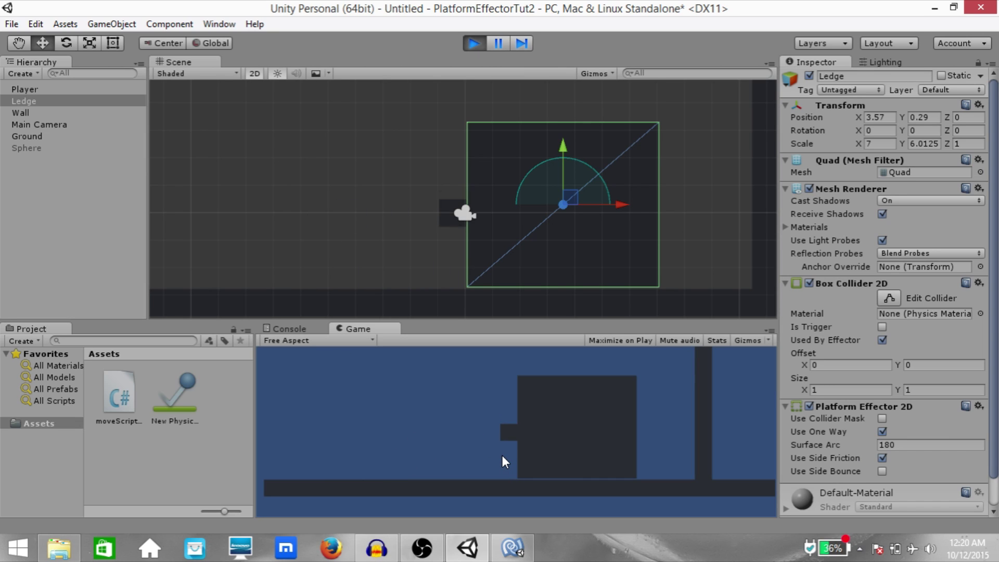
key("Left")
key("space")
key("Right")
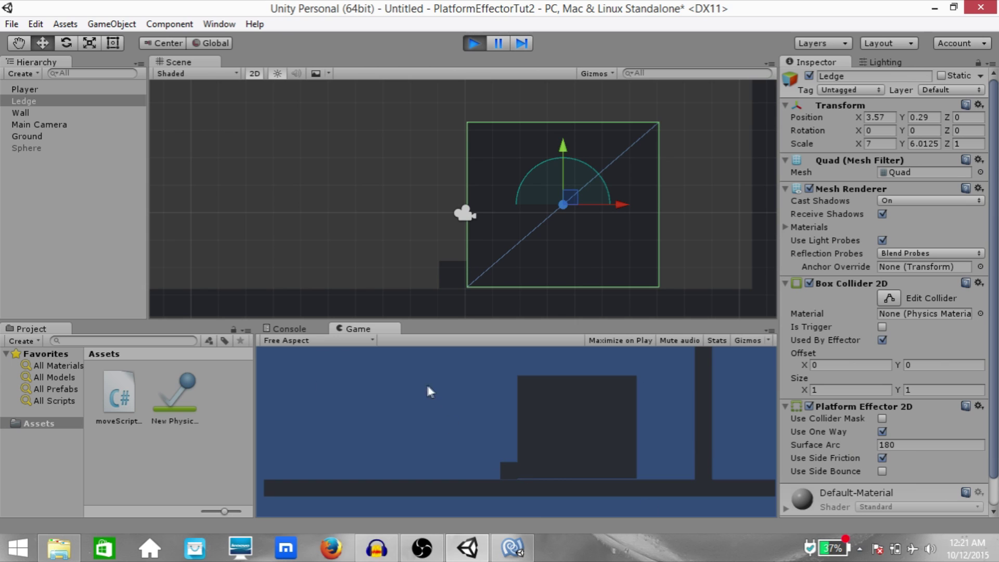
key("ctrl+p")
- Review the New Physics2D Material and the Player's collider, and enable Use Side Bounce on the Ledge's Platform Effector 2D
left_click(175, 394)
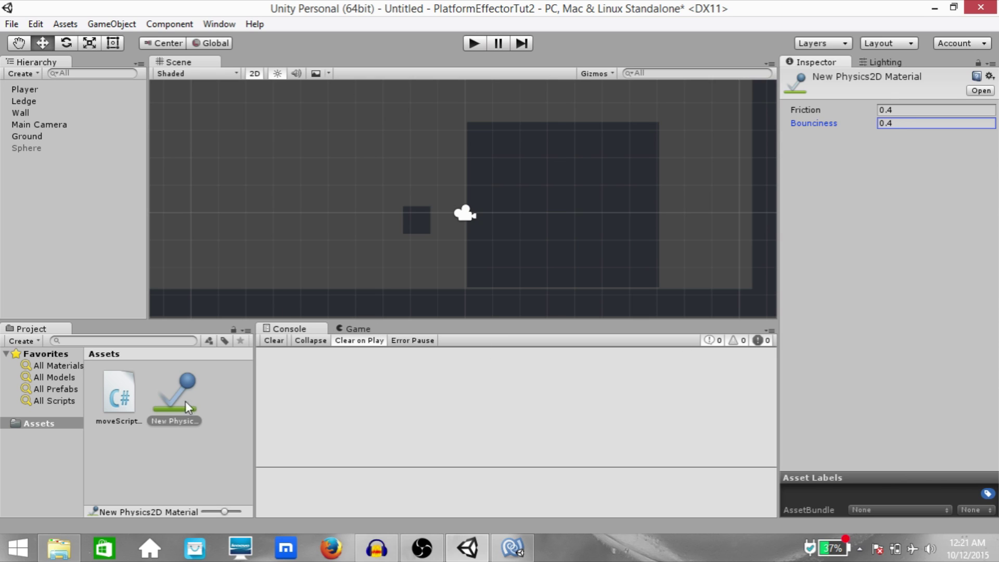
left_click(412, 218)
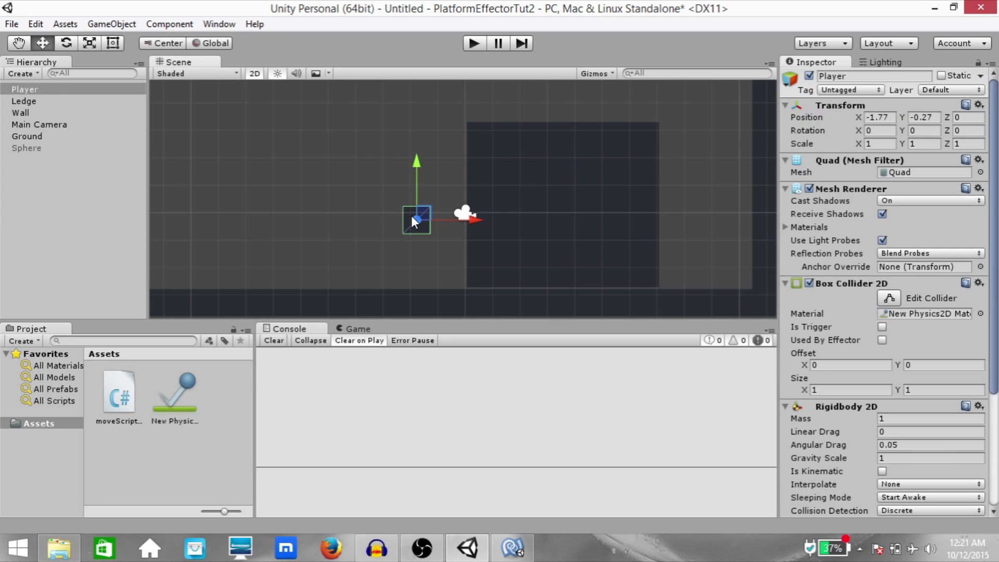
left_click(598, 165)
left_click(880, 474)
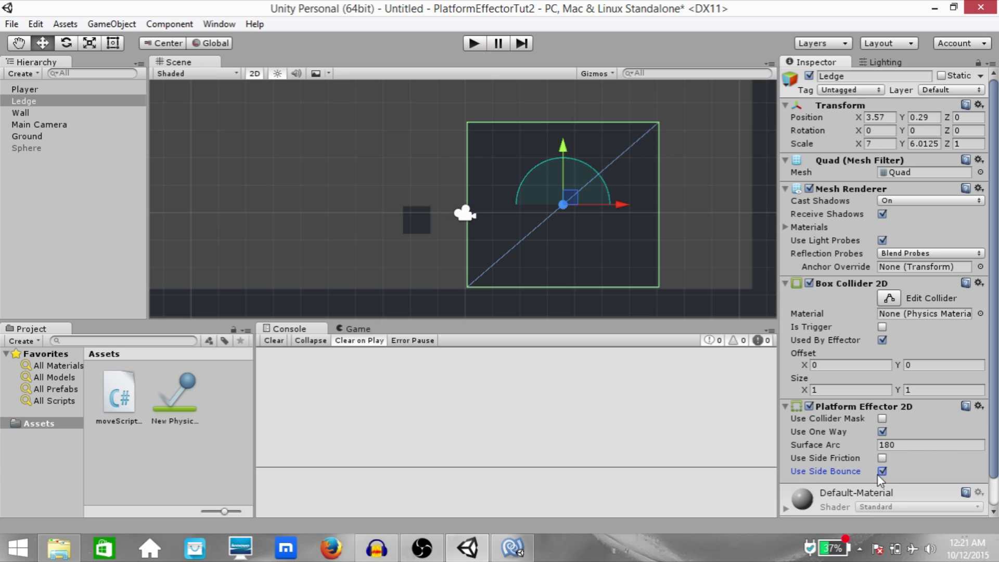
- Run the game, repeatedly jump the Player against the Ledge's side to test Use Side Bounce, and stop the game
key("ctrl+p")
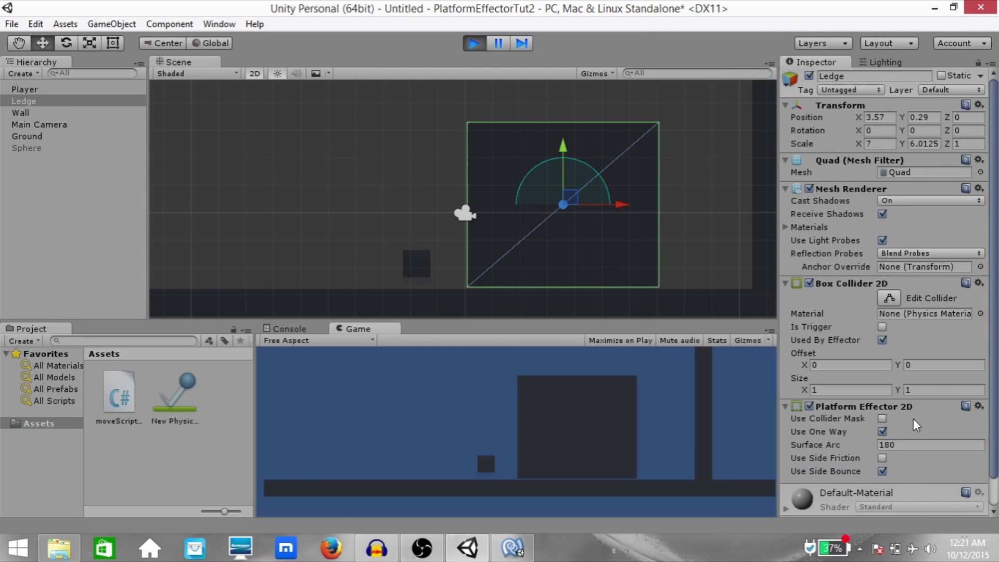
key("Left")
key("space")
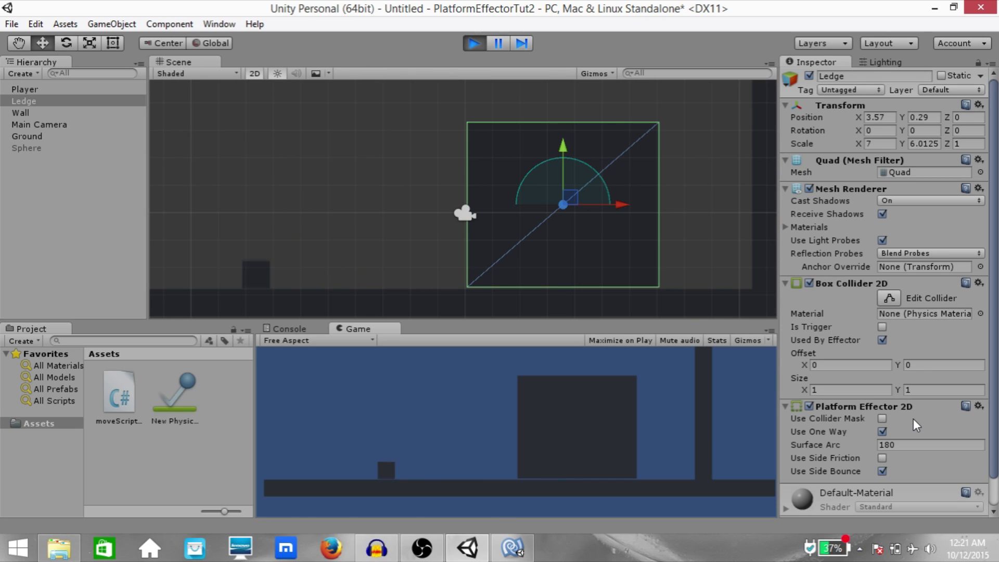
key("Left")
key("Right")
key("space")
key("Left")
key("Right")
key("space")
key("Left")
key("Right")
key("space")
key("Left")
key("Right")
key("ctrl+p")
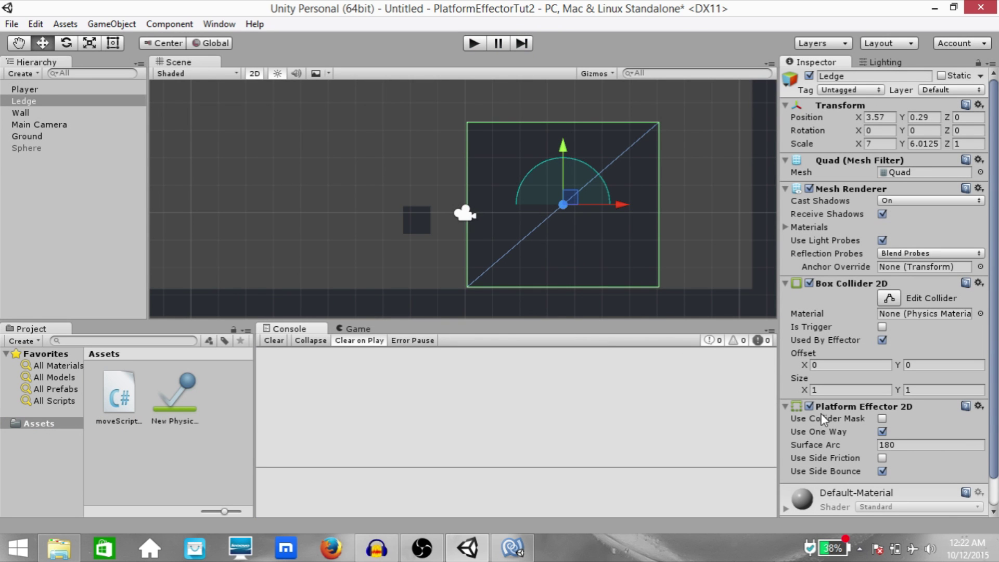
- Enable Use Collider Mask on the Ledge's Platform Effector 2D and look through the mask's layer options
left_click(877, 420)
left_click(883, 418)
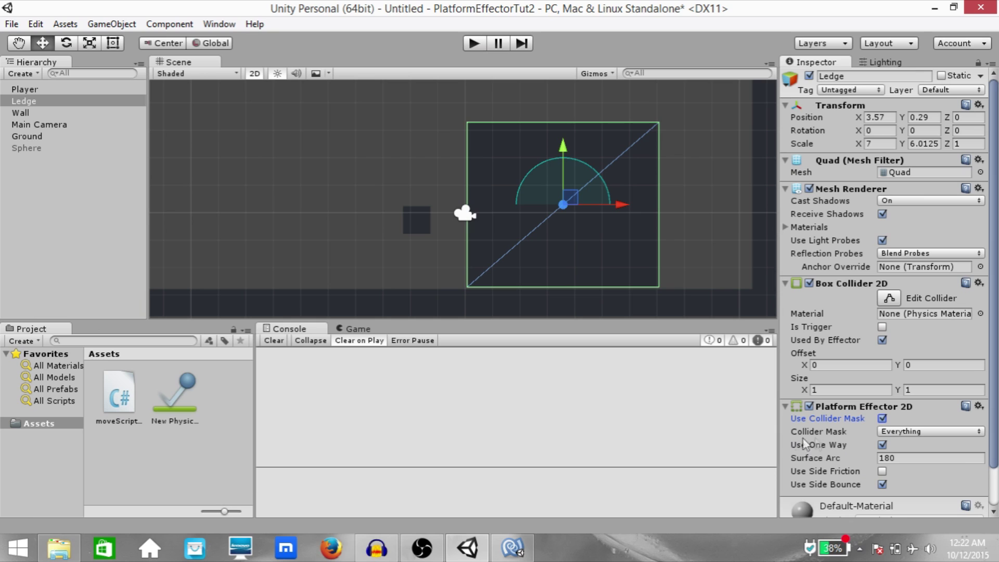
left_click(895, 430)
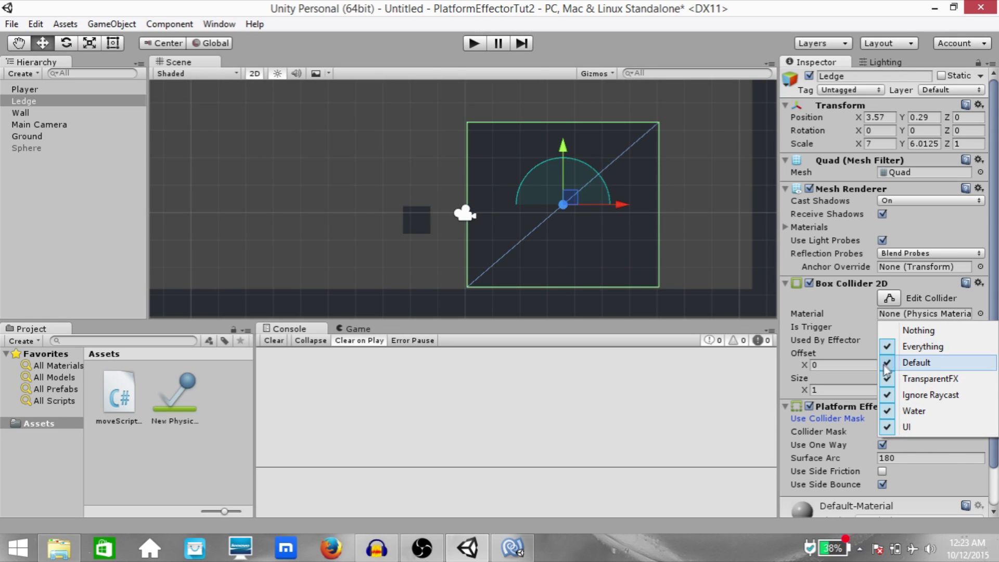
- Assign the Player to the Water layer
left_click(432, 229)
left_click(944, 88)
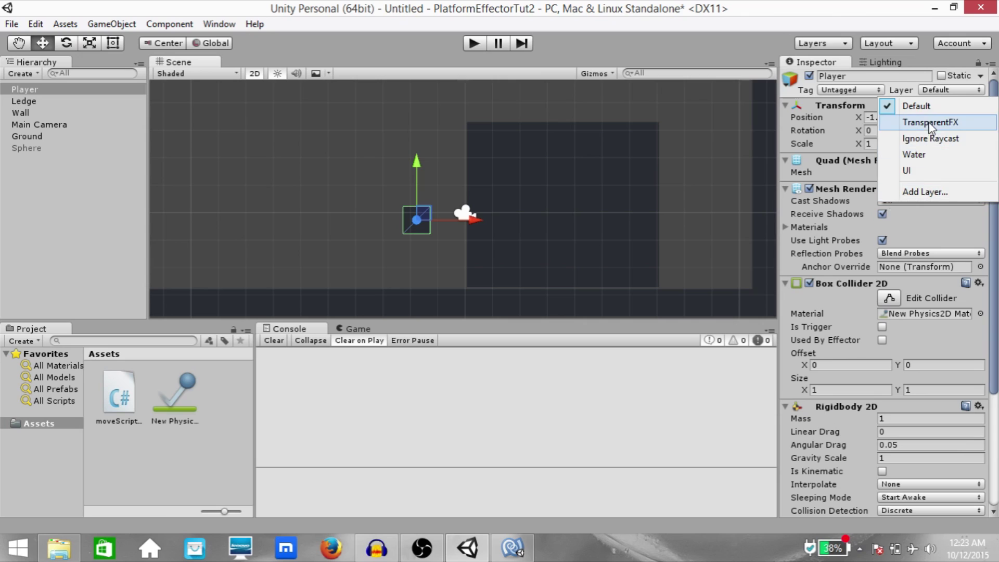
left_click(914, 155)
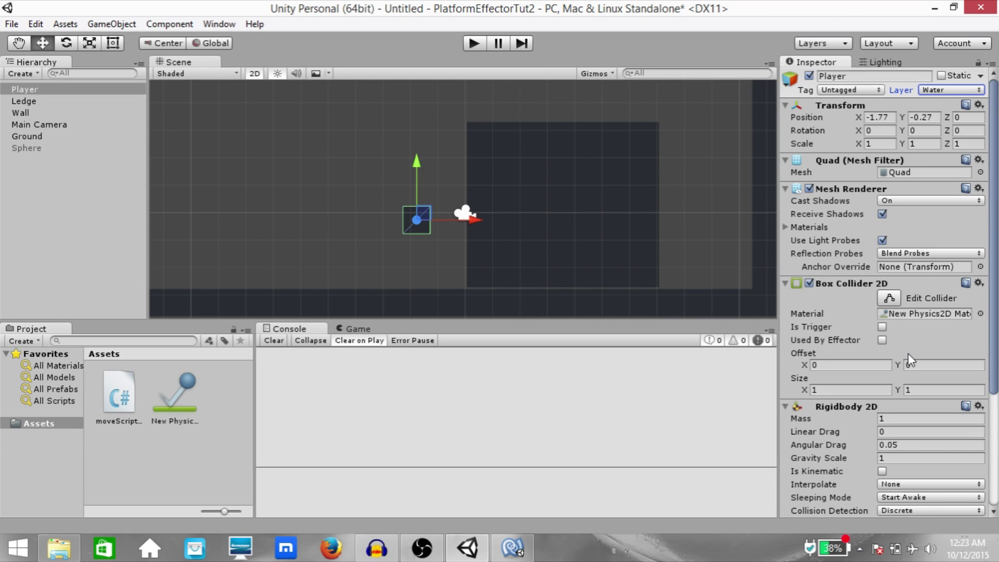
- Limit the Collider Mask of the Ledge's Platform Effector 2D to the Default layer only
left_click(542, 227)
left_click(916, 431)
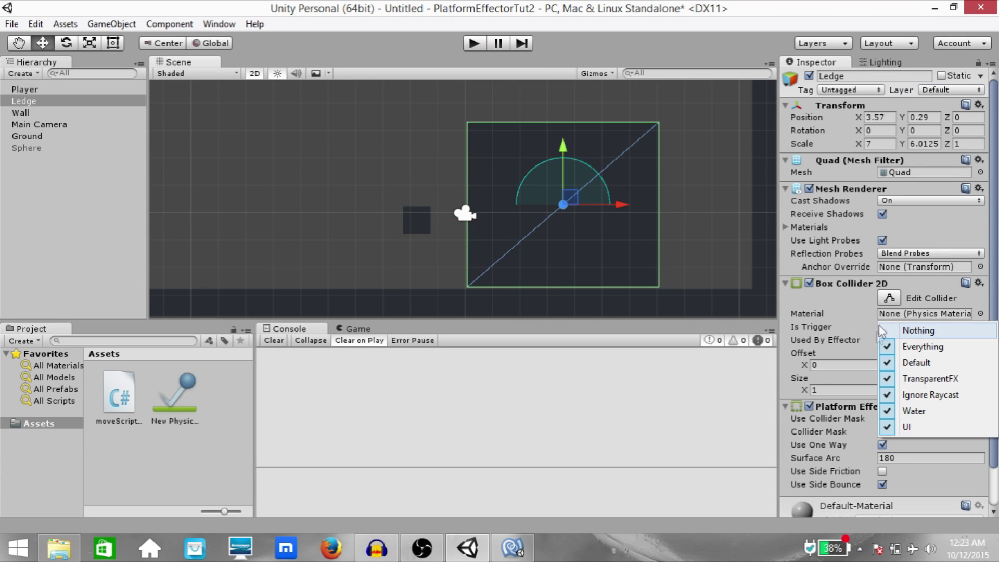
left_click(898, 323)
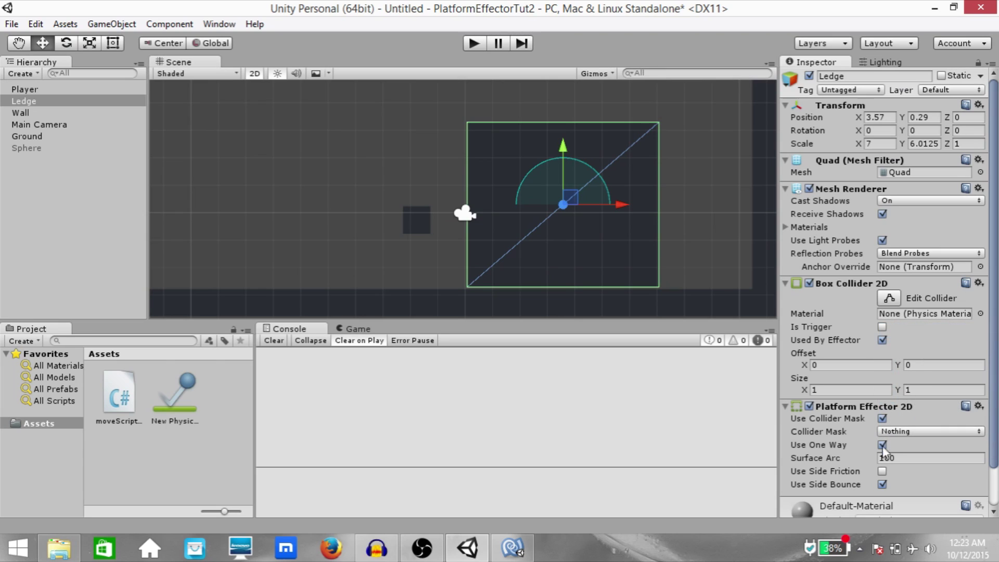
left_click(900, 431)
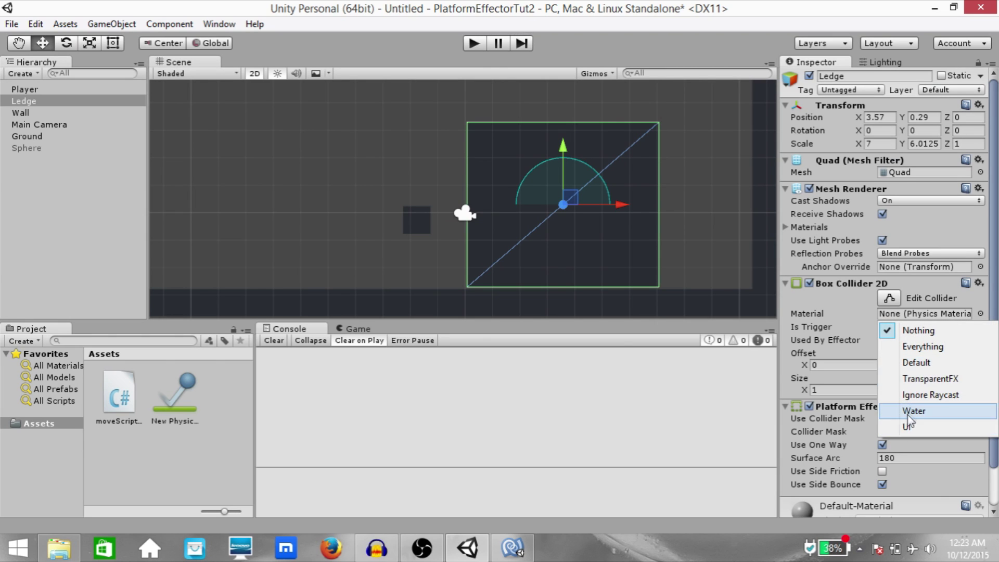
left_click(917, 363)
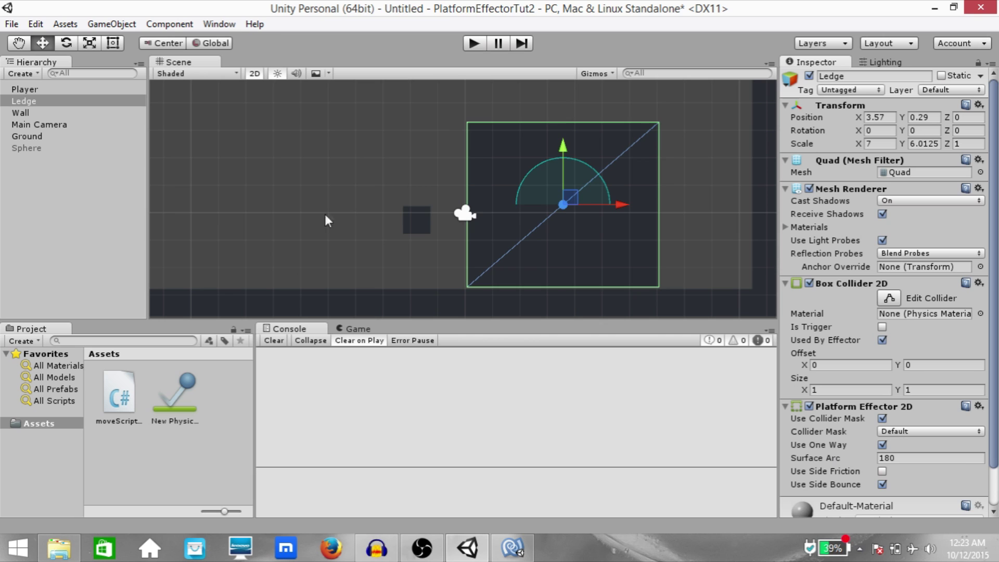
- Check the Player's layer, start the game, and move and jump the Player into the Ledge to test the Default-only mask
left_click(423, 221)
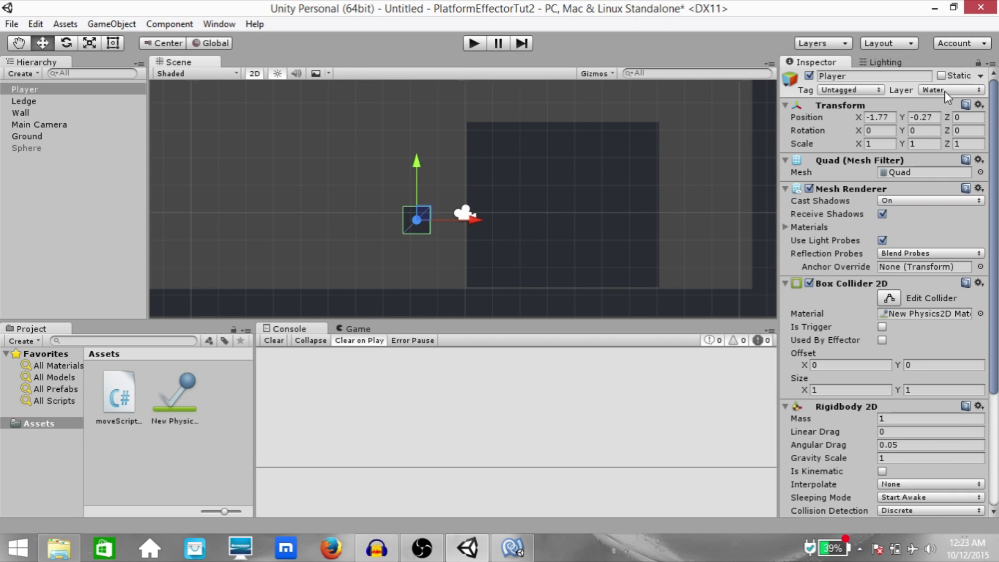
key("ctrl+p")
key("Left")
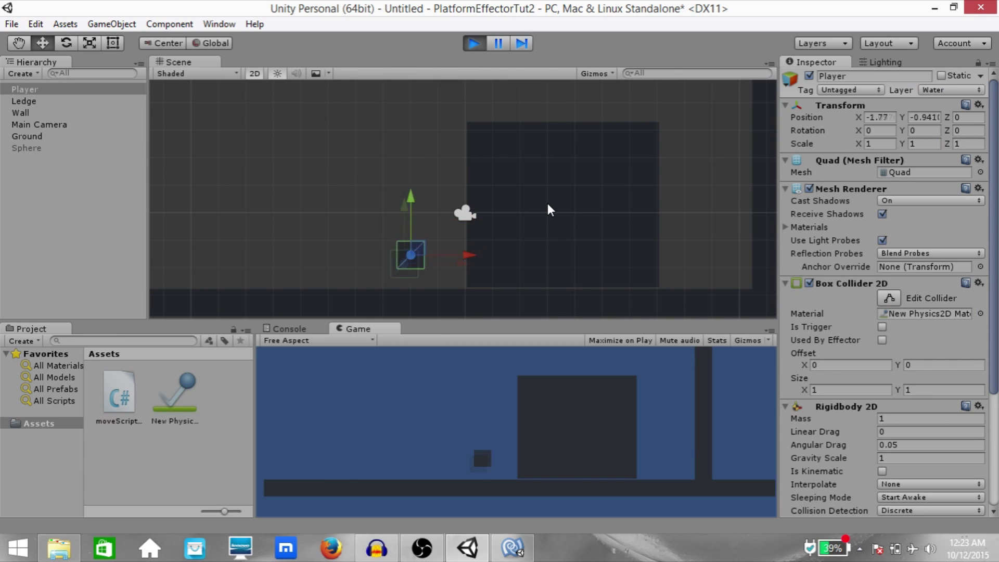
key("Right")
key("space")
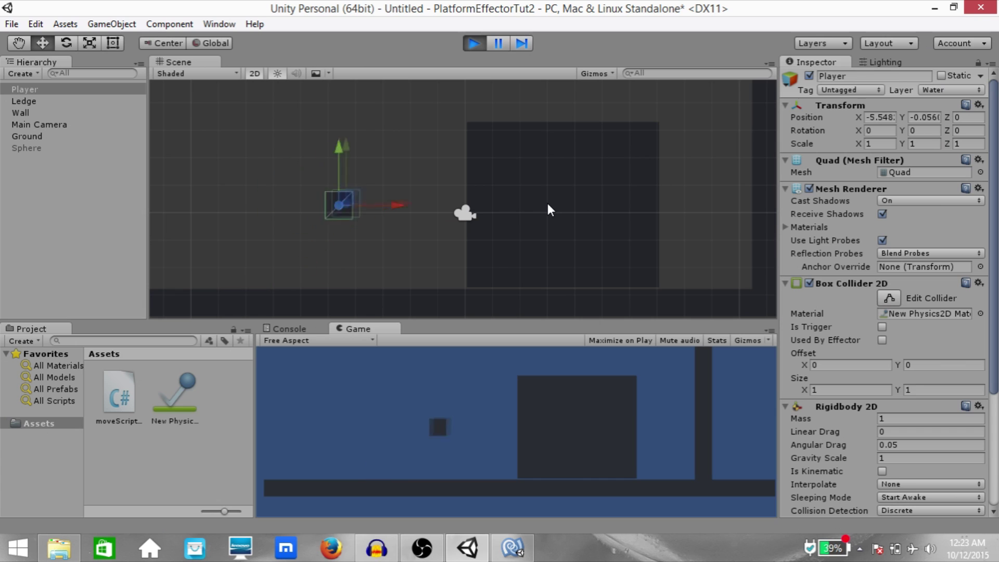
key("Right")
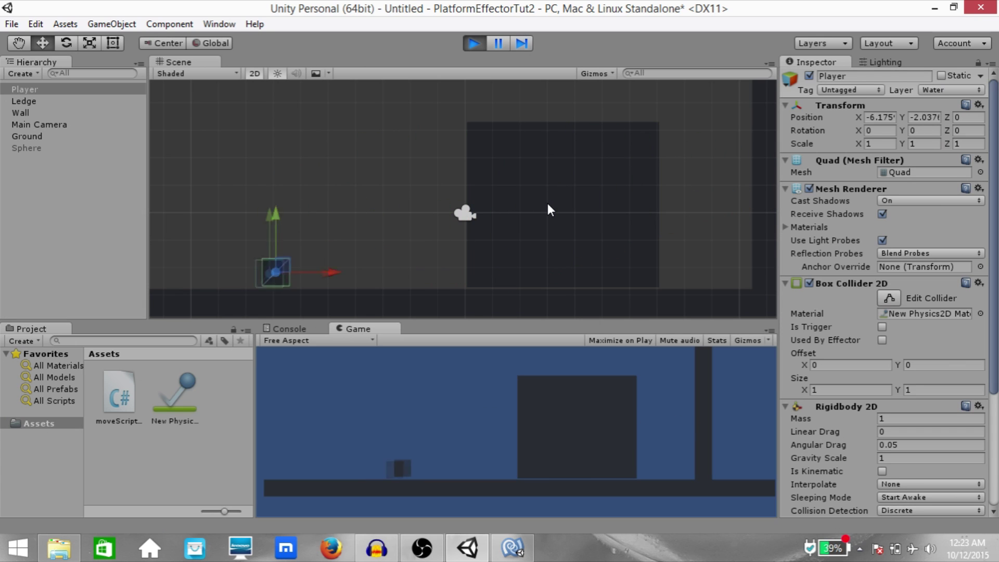
key("space")
key("Right")
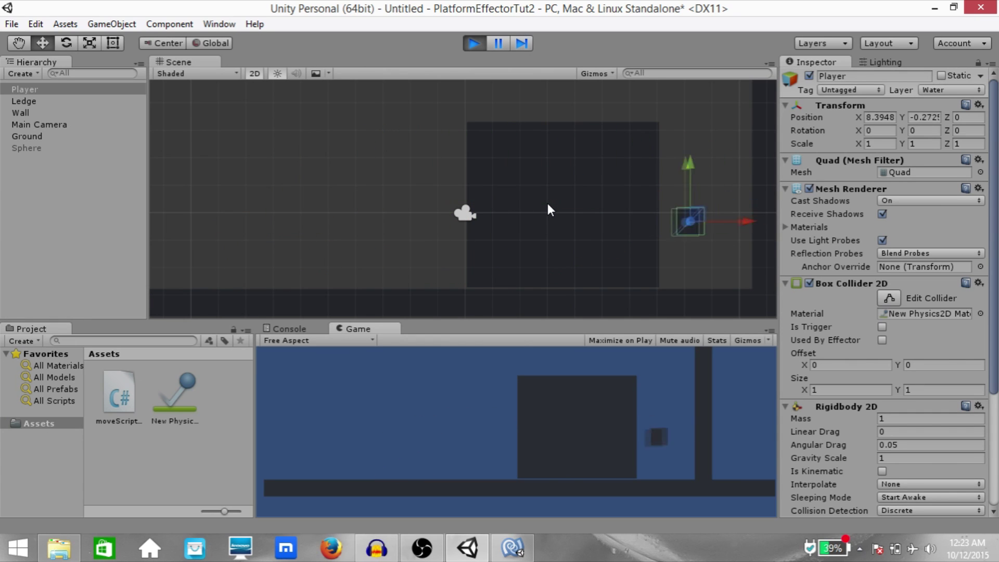
key("Right")
key("space")
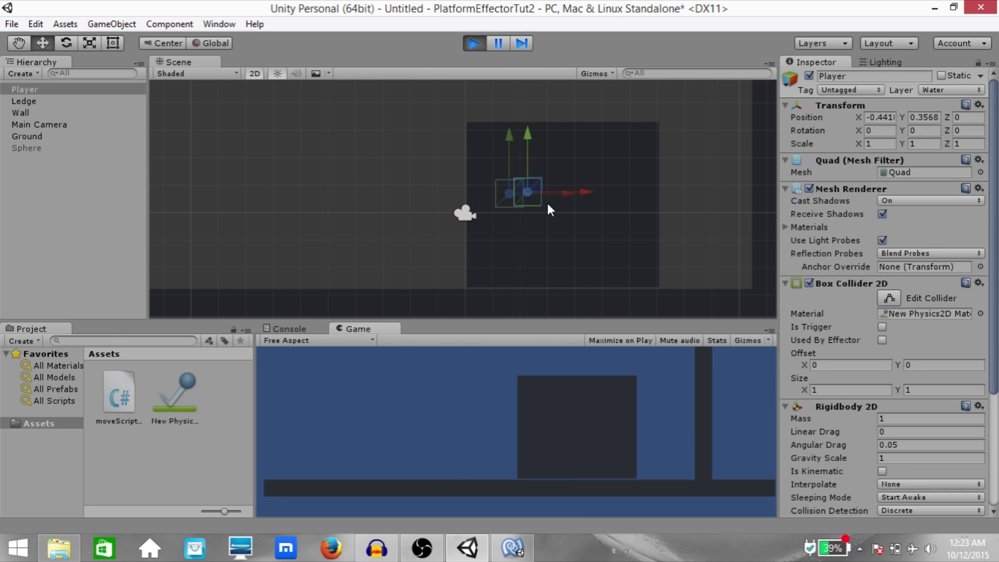
key("Left")
key("Right")
key("space")
key("Left")
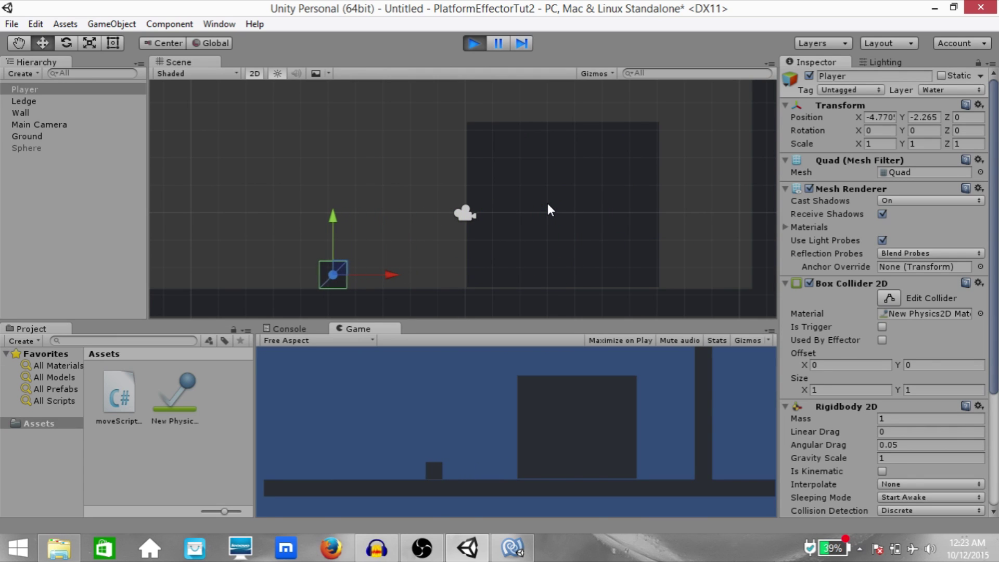
- Add the Water layer to the Ledge's Collider Mask while the game is running
left_click(560, 188)
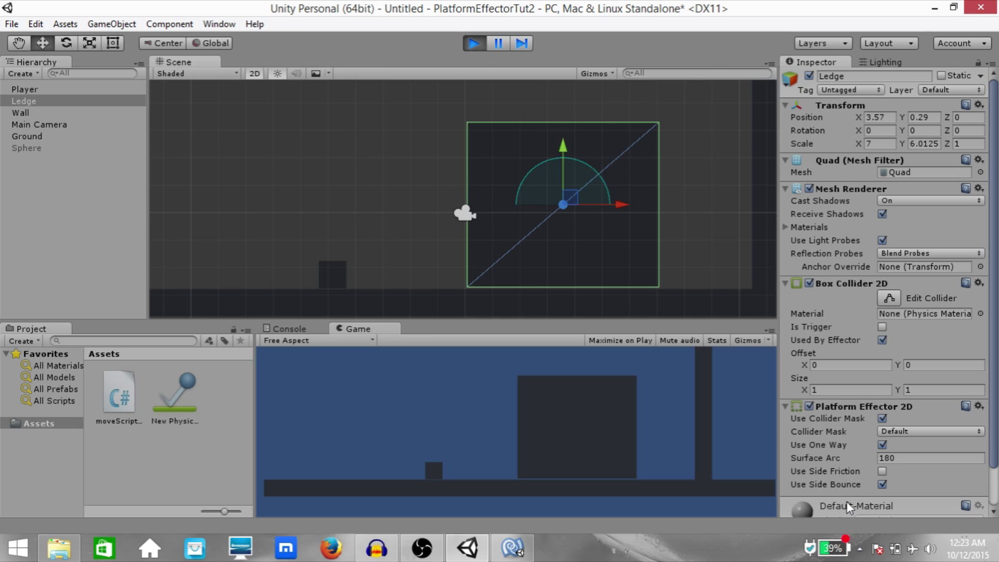
left_click(894, 431)
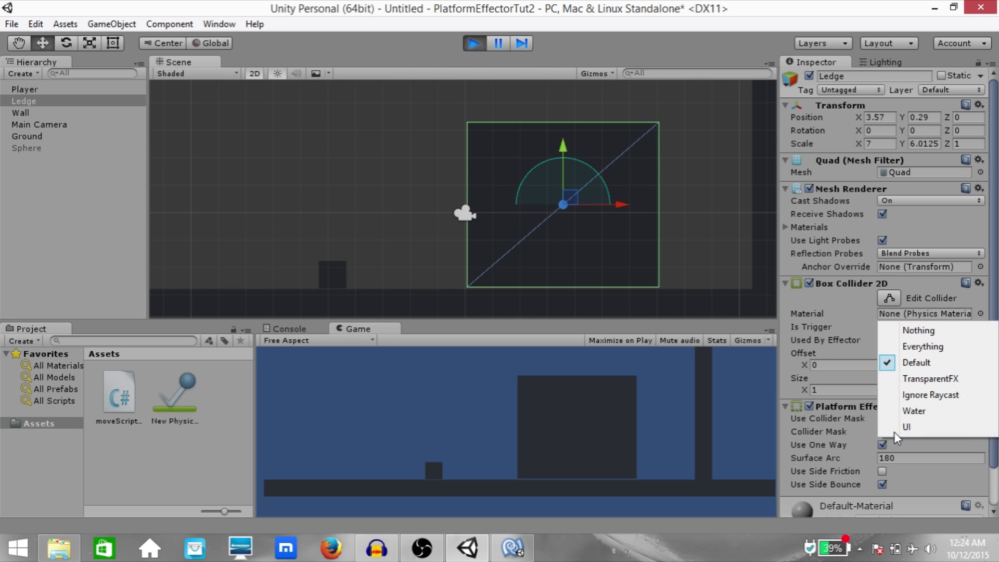
left_click(916, 412)
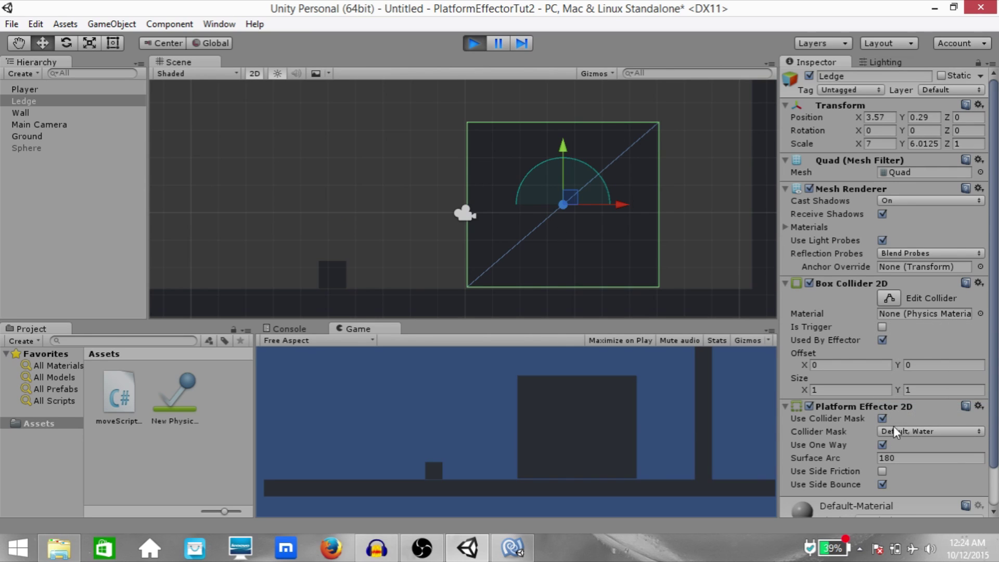
- Move and jump the Player against the Ledge's side repeatedly to test collisions with Default and Water in the mask
left_click(580, 410)
key("Left")
key("Left")
key("Right")
key("space")
key("Left")
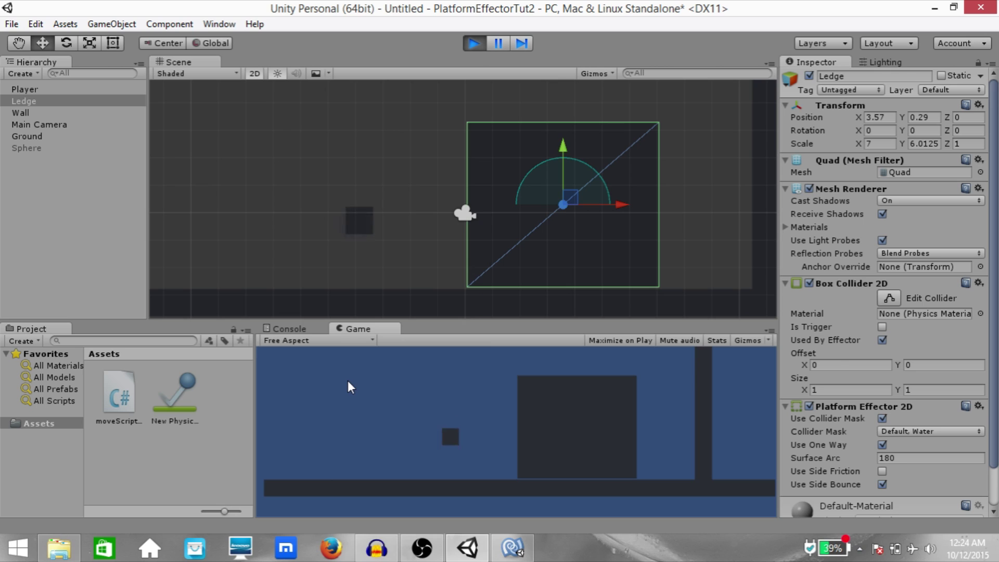
key("space")
key("Right")
key("Left")
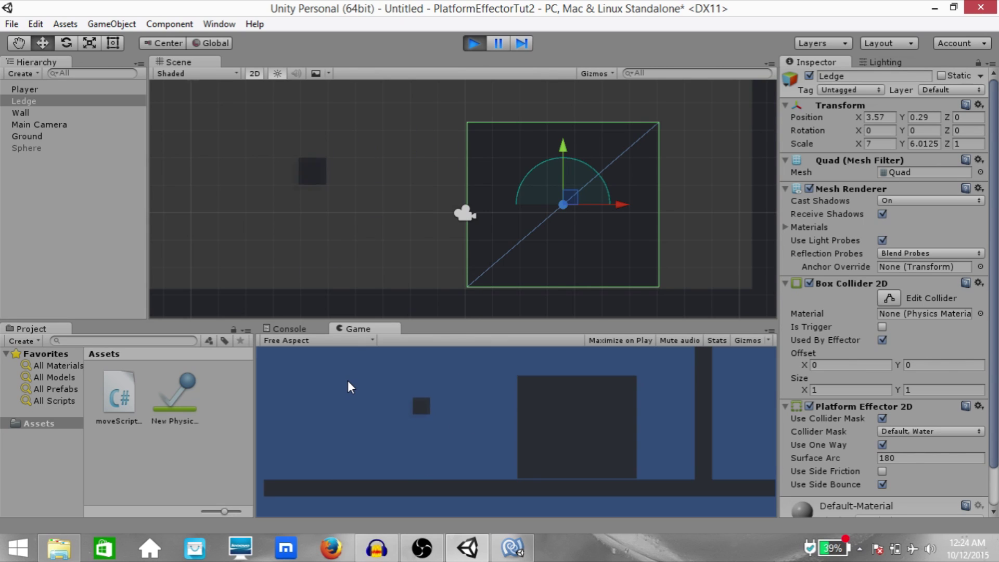
key("space")
key("Right")
key("Left")
key("Left")
key("Right")
key("space")
key("Left")
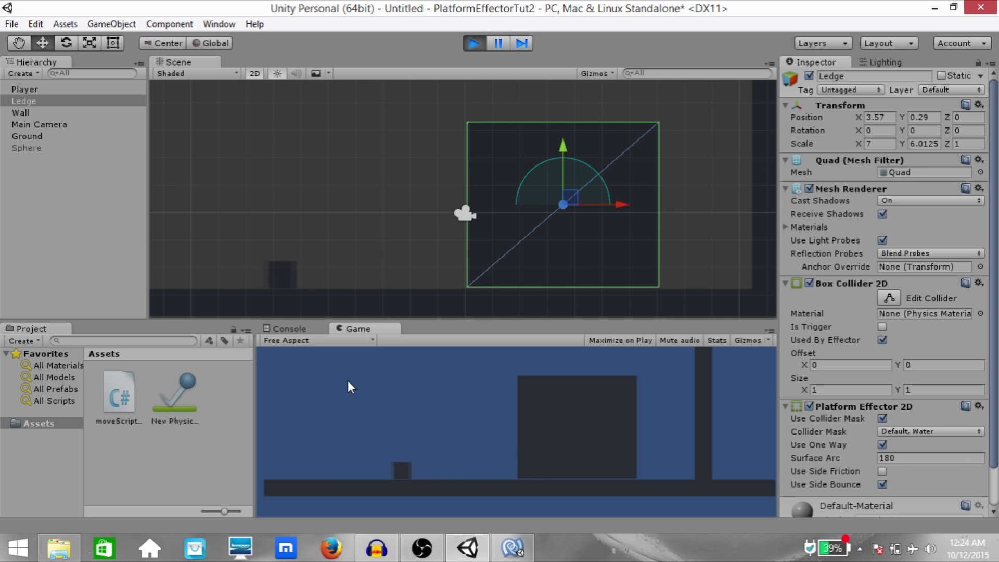
key("Right")
key("Right")
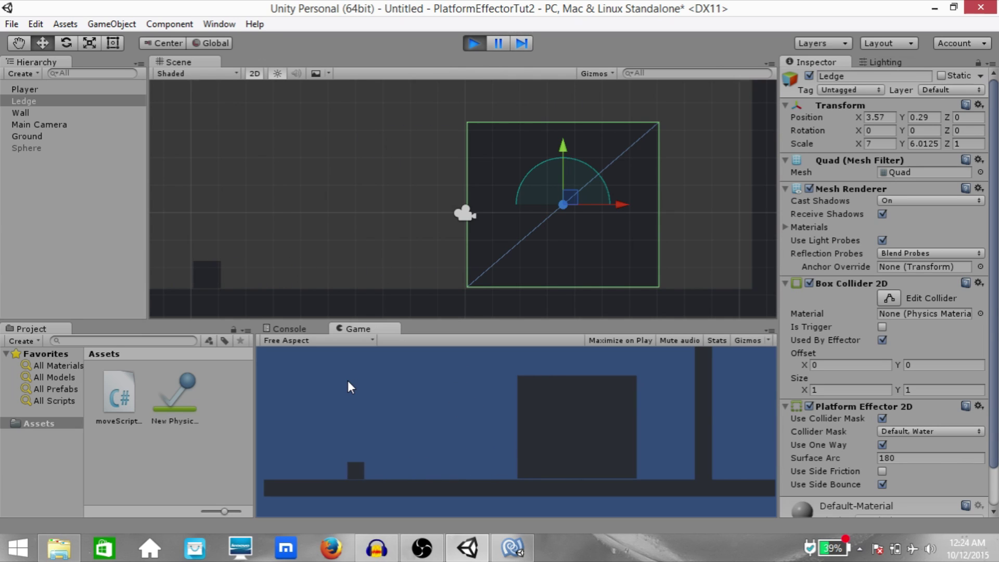